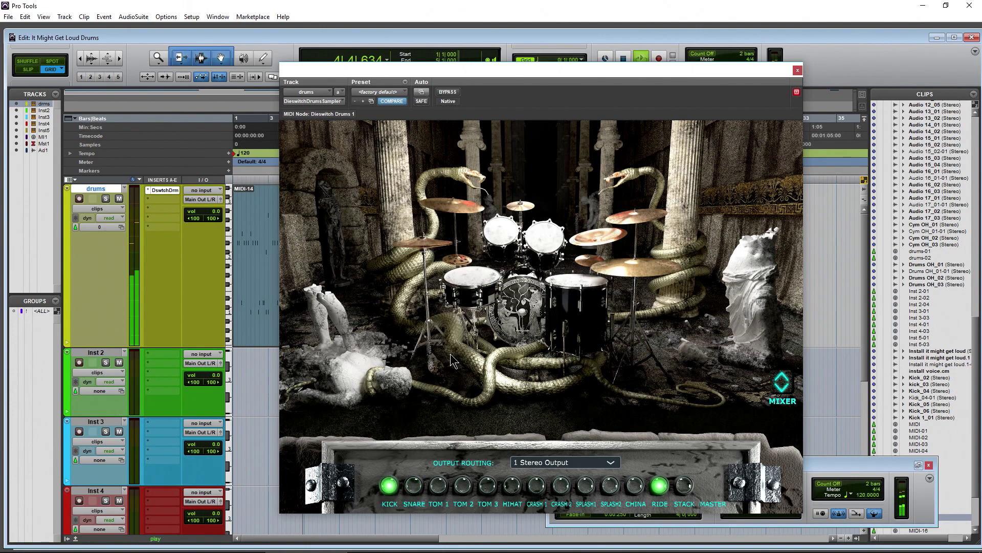
# - Stop Pro Tools playback and switch to the Dieswitch Drums product page in Chrome
pyautogui.press('space')
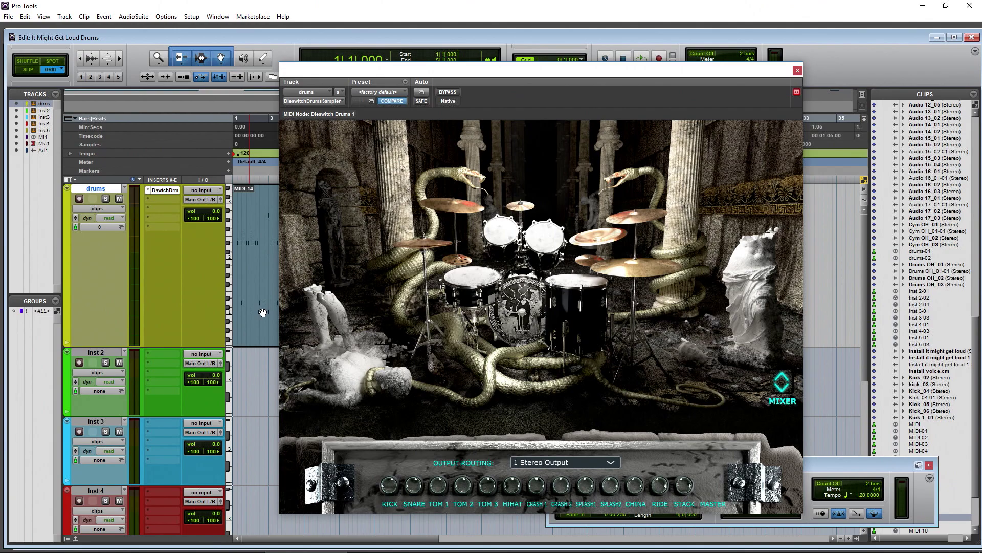
pyautogui.click(104, 544)
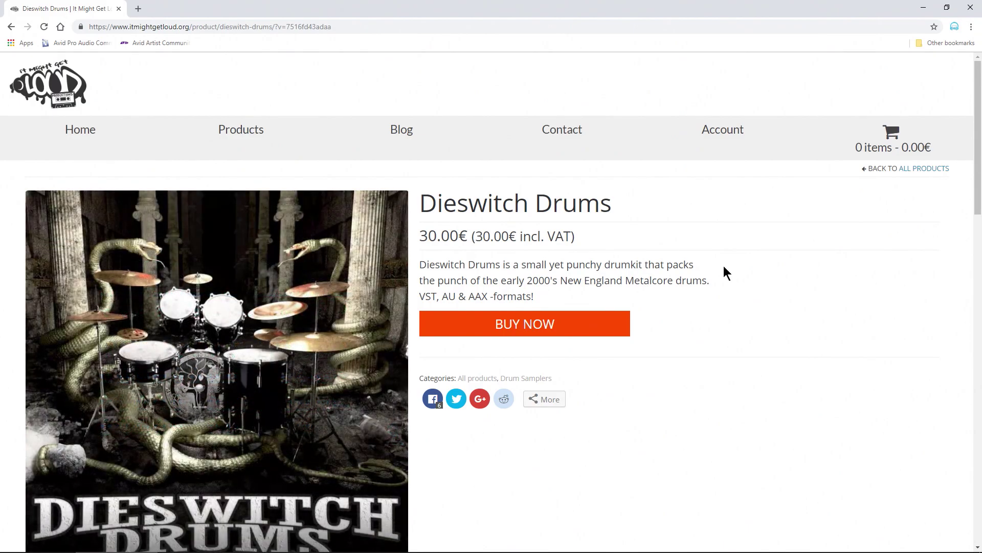
# - Play the first Dieswitch Drums (FULL MIX) demo in the playlist and pause it at 0:07
pyautogui.scroll(-5, 724, 265)
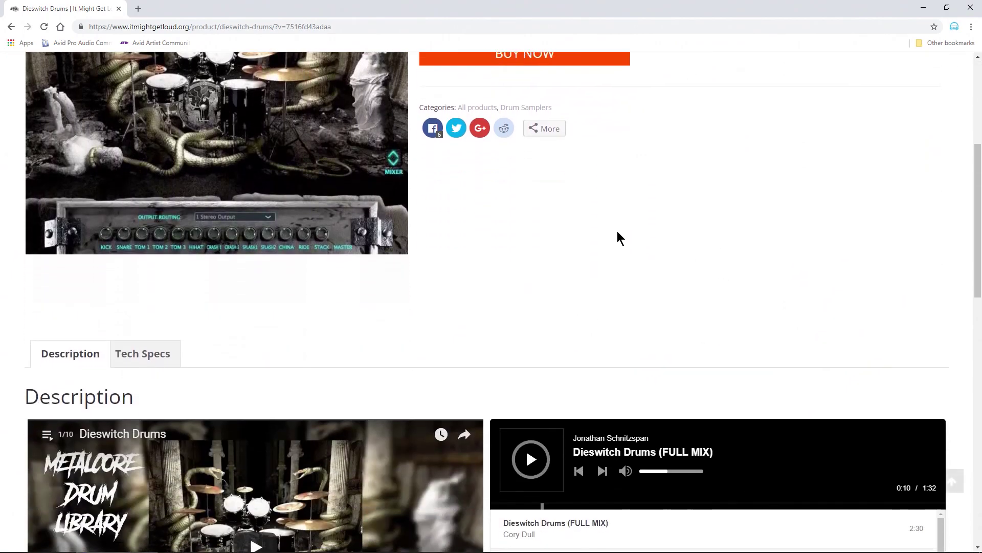
pyautogui.scroll(-4, 618, 237)
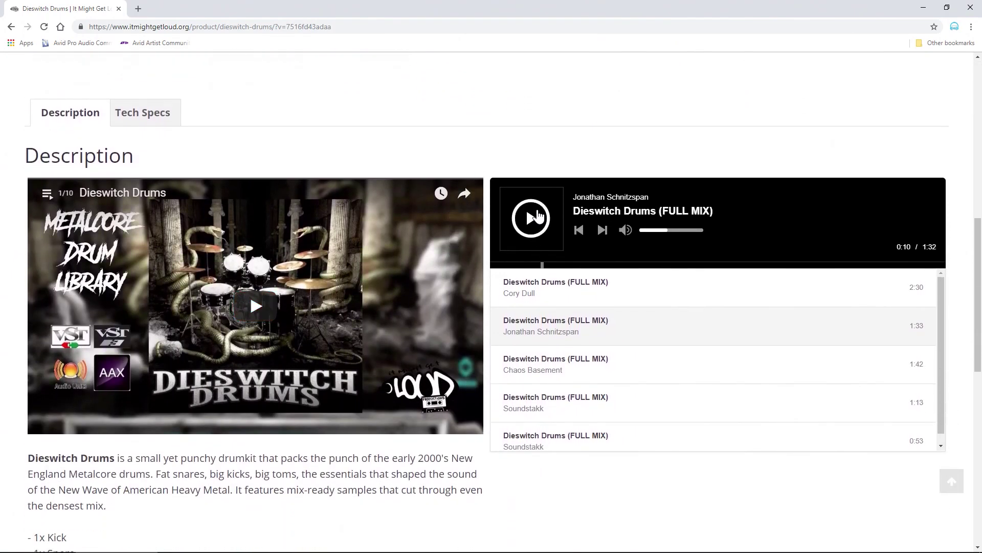
pyautogui.click(536, 217)
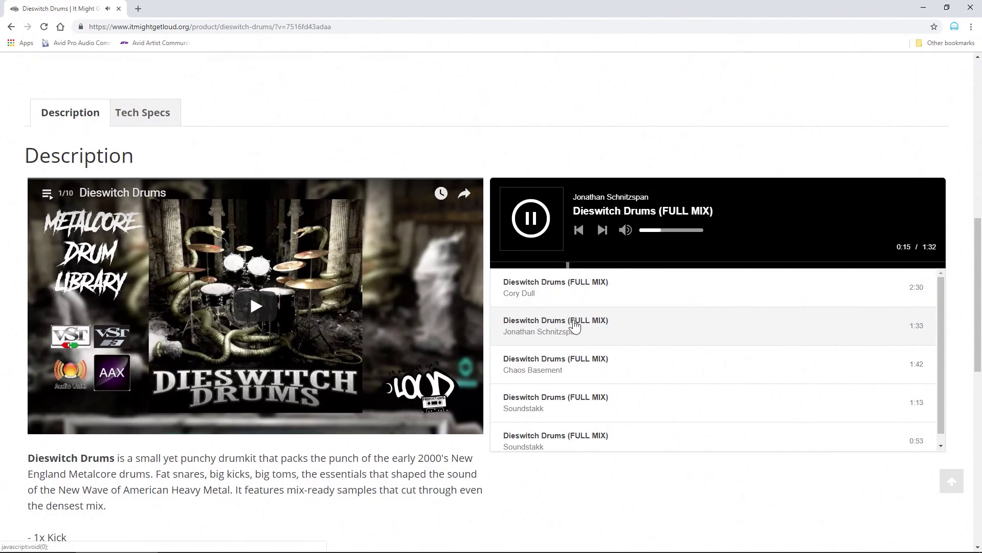
pyautogui.click(613, 299)
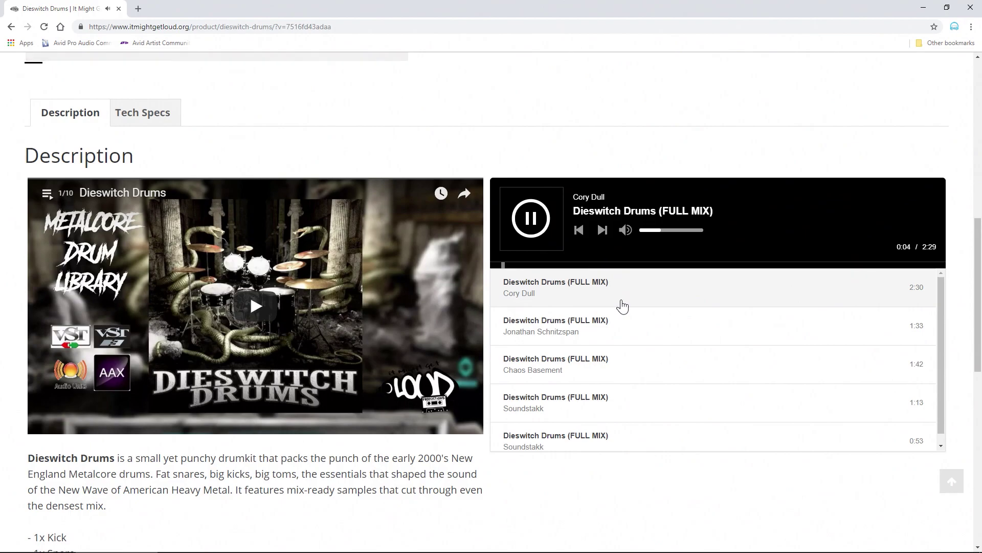
pyautogui.click(544, 225)
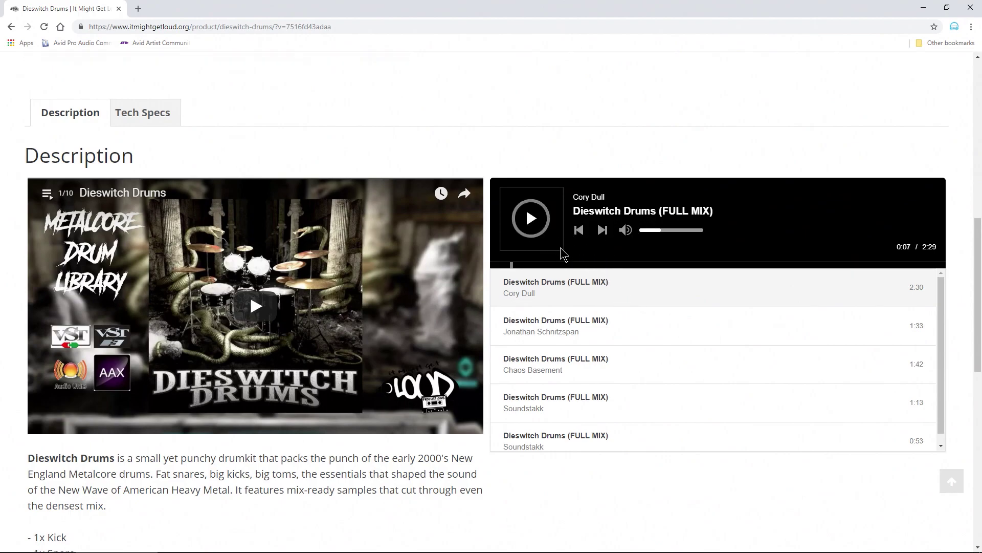
pyautogui.scroll(-2, 215, 228)
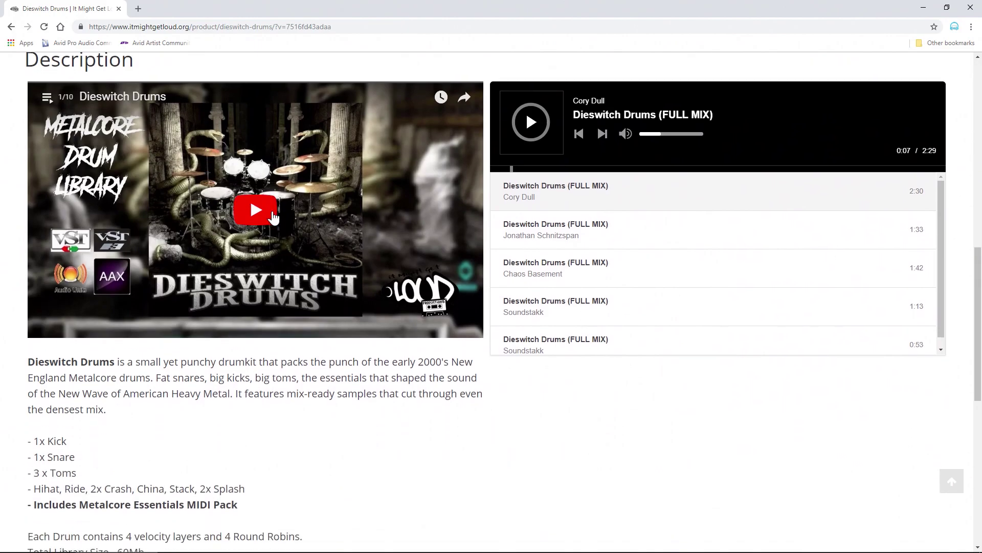
pyautogui.scroll(-3, 272, 217)
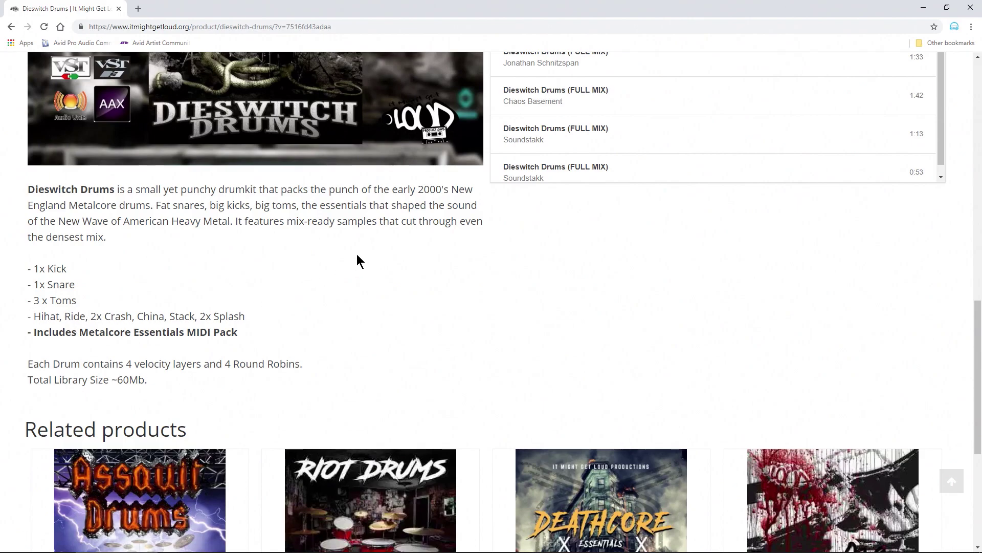
pyautogui.scroll(-2, 357, 253)
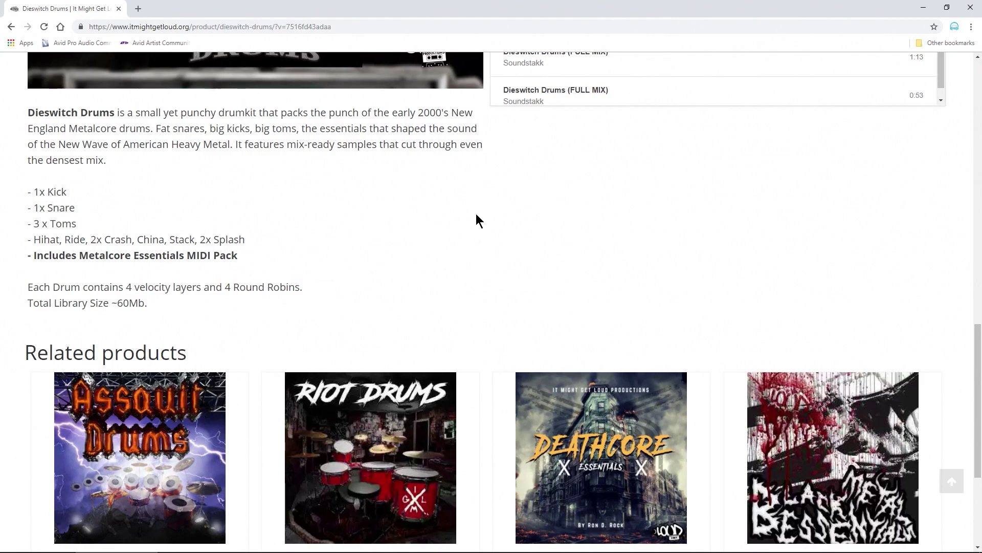
pyautogui.scroll(-3, 476, 217)
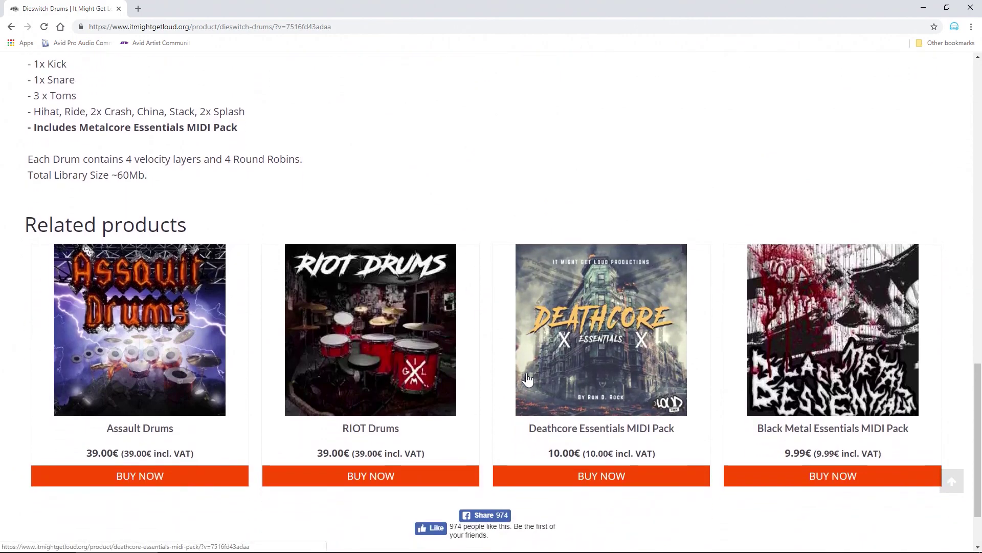
pyautogui.scroll(2, 528, 379)
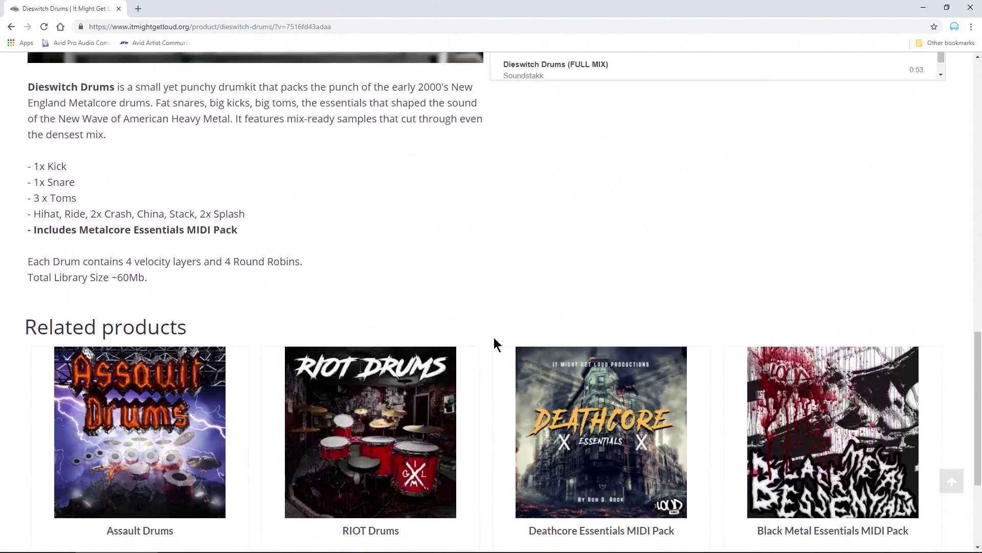
pyautogui.scroll(-1, 512, 374)
pyautogui.scroll(15, 536, 409)
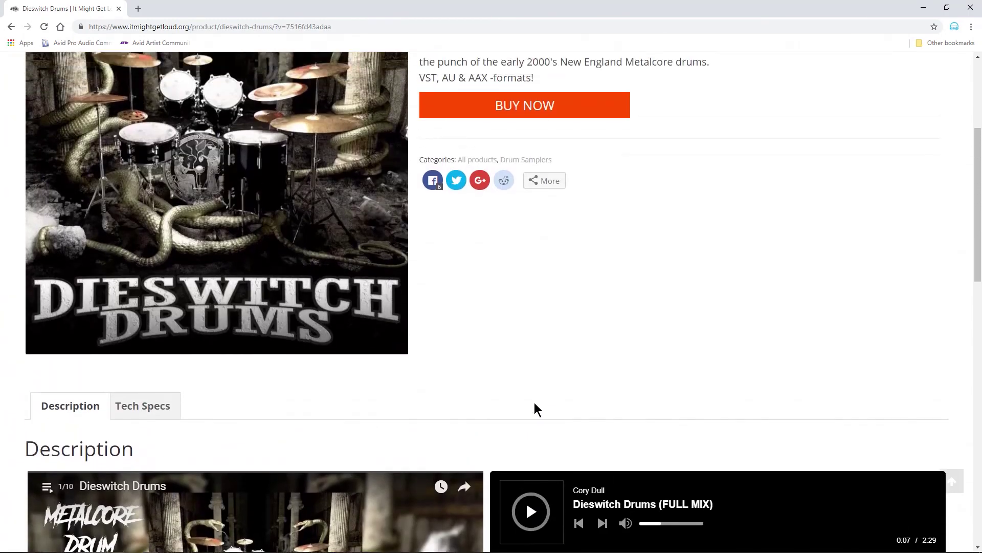
pyautogui.scroll(1, 534, 402)
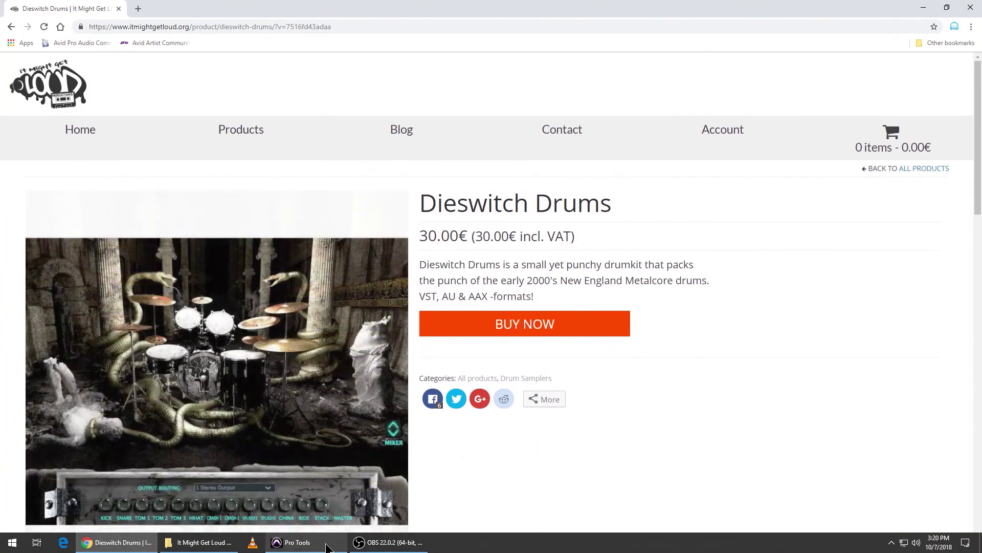
# - Return to the Dieswitch Drums plugin in Pro Tools and audition the kick and snare
pyautogui.click(319, 548)
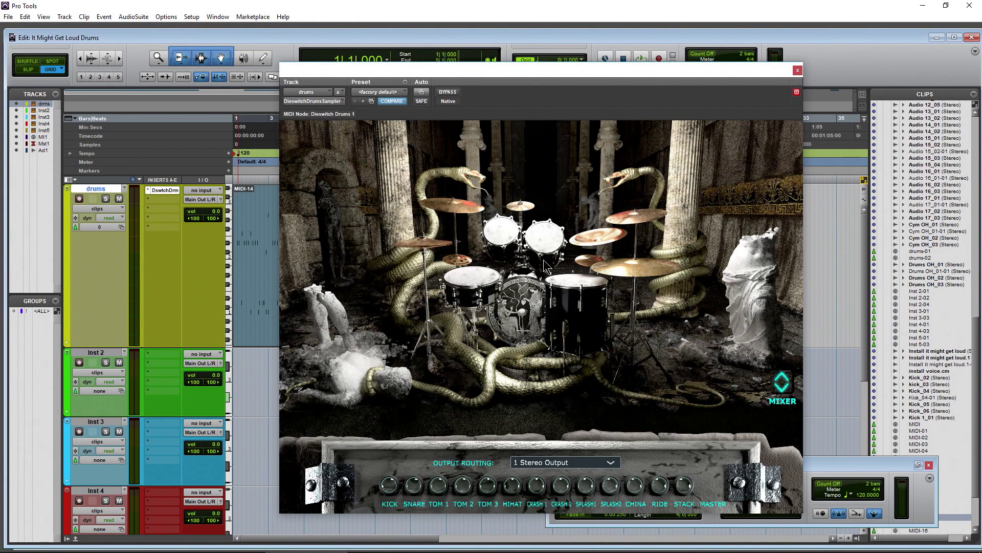
pyautogui.moveTo(538, 69); pyautogui.dragTo(539, 50)
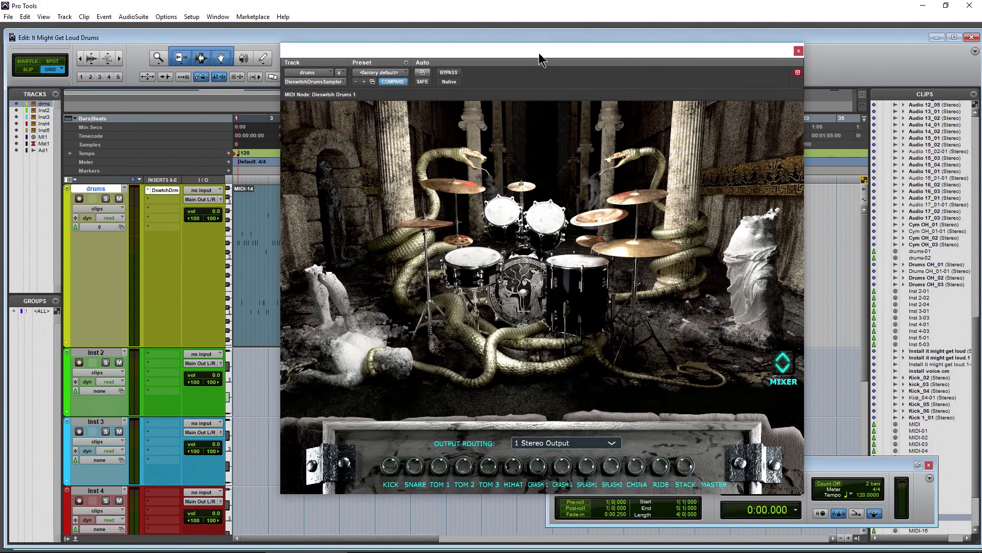
pyautogui.click(497, 302)
pyautogui.click(520, 293)
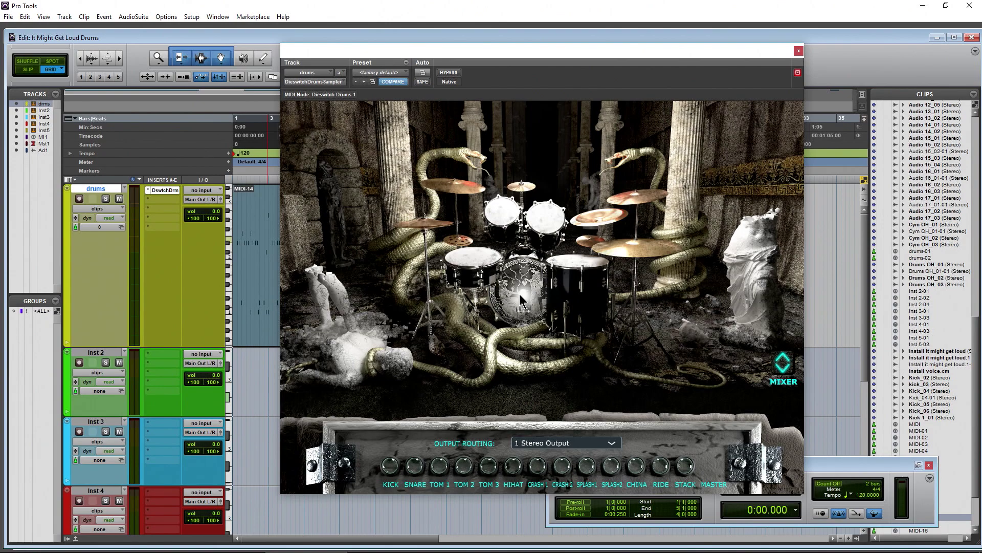
pyautogui.click(520, 293)
pyautogui.click(520, 294)
pyautogui.click(520, 294)
pyautogui.click(484, 276)
pyautogui.click(484, 276)
# - Audition both rack toms, the floor tom, the hi-hat and the stack cymbal
pyautogui.click(505, 225)
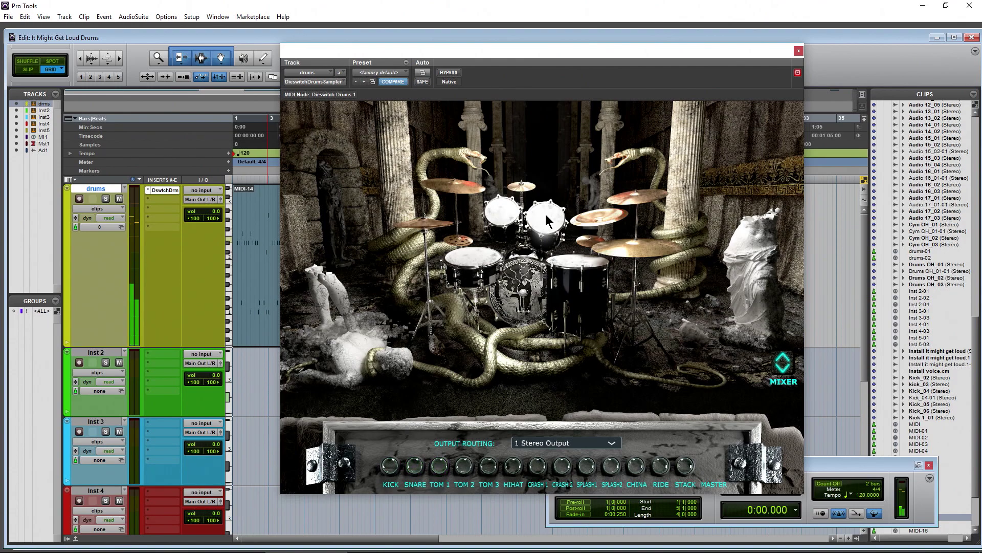
pyautogui.click(548, 214)
pyautogui.click(574, 264)
pyautogui.click(575, 264)
pyautogui.click(423, 225)
pyautogui.click(457, 239)
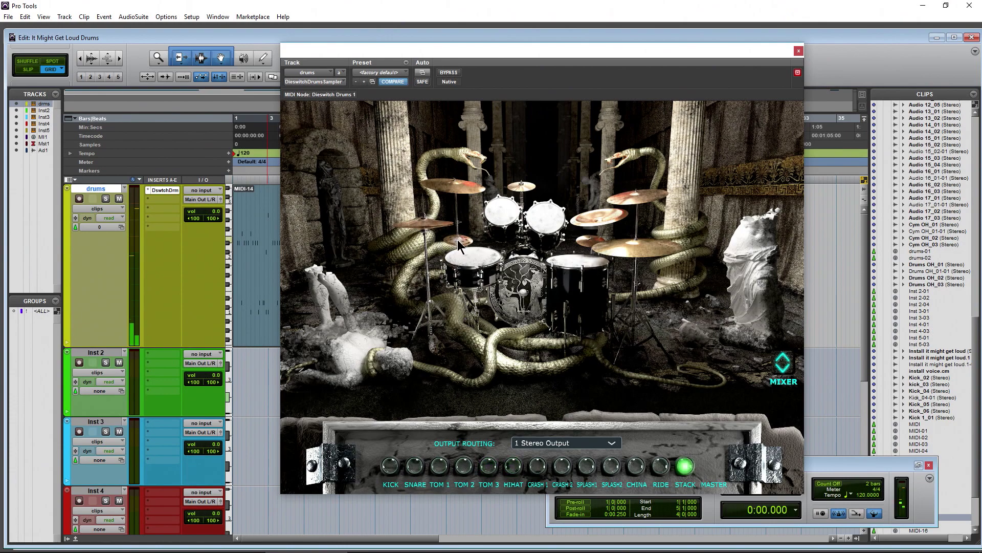
# - Audition the crash, splash, china, ride and stack cymbals
pyautogui.click(458, 195)
pyautogui.click(458, 196)
pyautogui.click(527, 191)
pyautogui.click(594, 221)
pyautogui.click(585, 241)
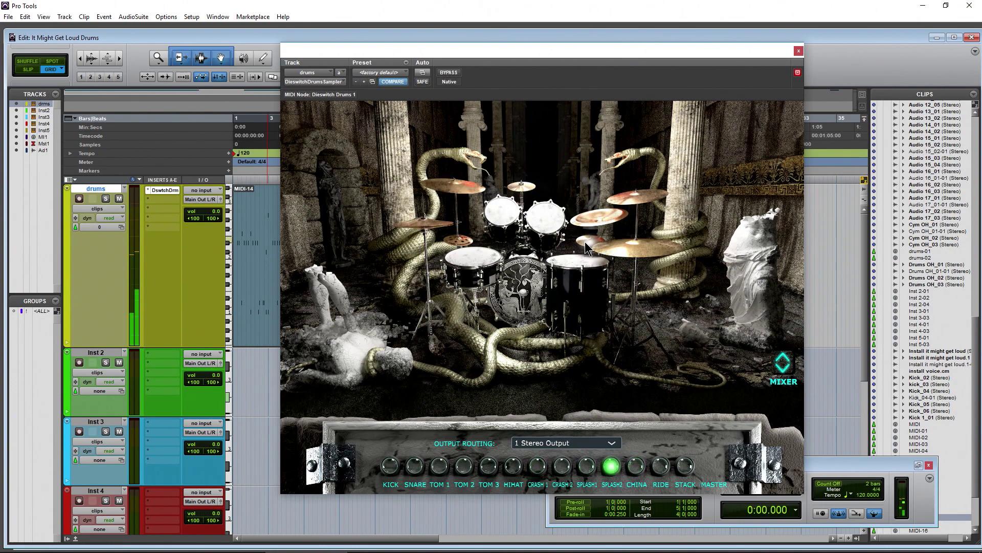
pyautogui.click(637, 195)
pyautogui.click(634, 254)
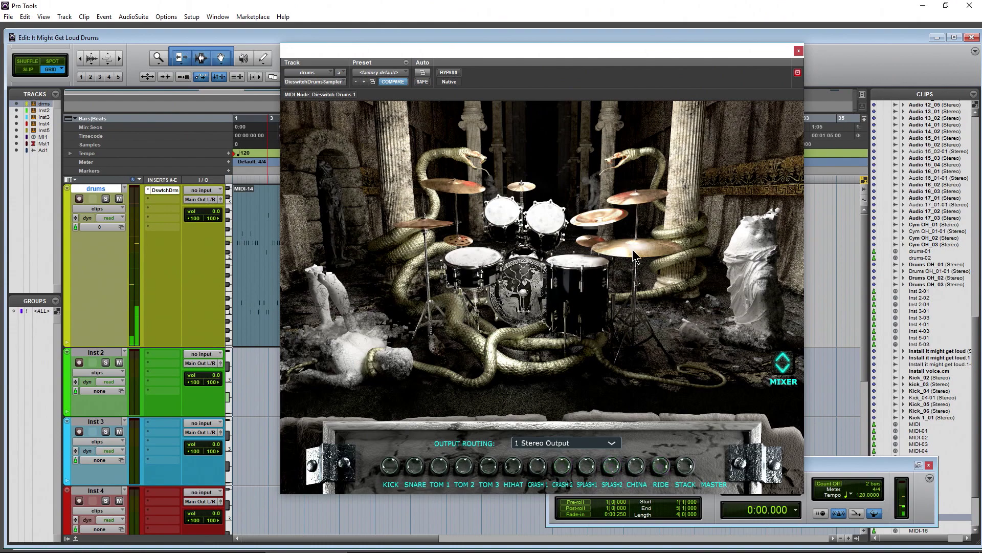
pyautogui.click(465, 245)
pyautogui.click(465, 244)
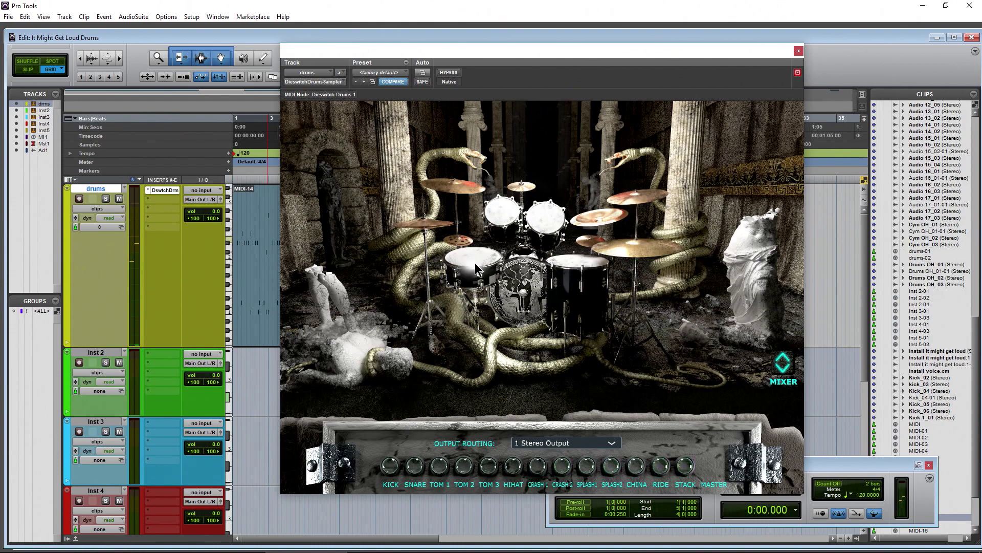
# - Hit the snare and kick again, leaving output routing at 1 Stereo Output
pyautogui.click(475, 268)
pyautogui.click(521, 306)
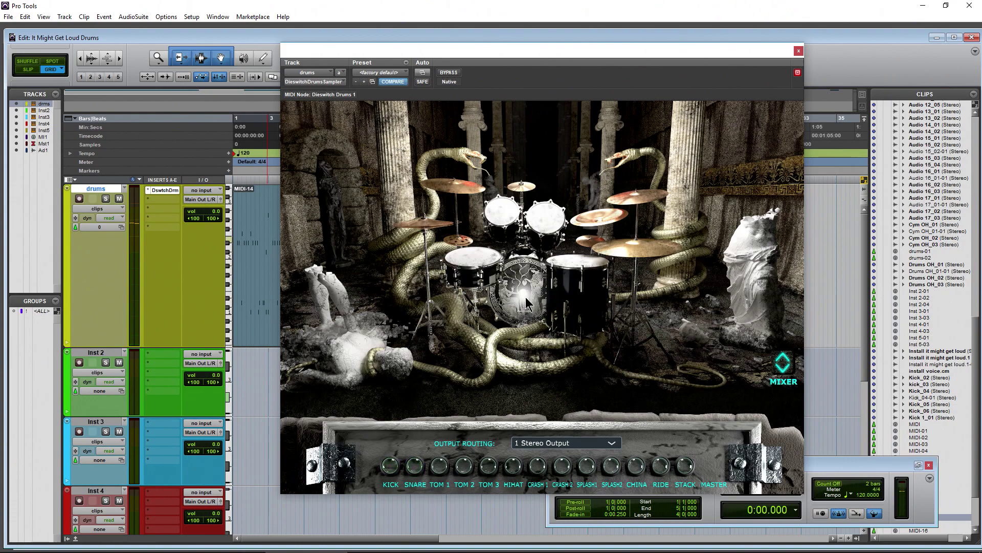
pyautogui.click(522, 310)
pyautogui.click(481, 265)
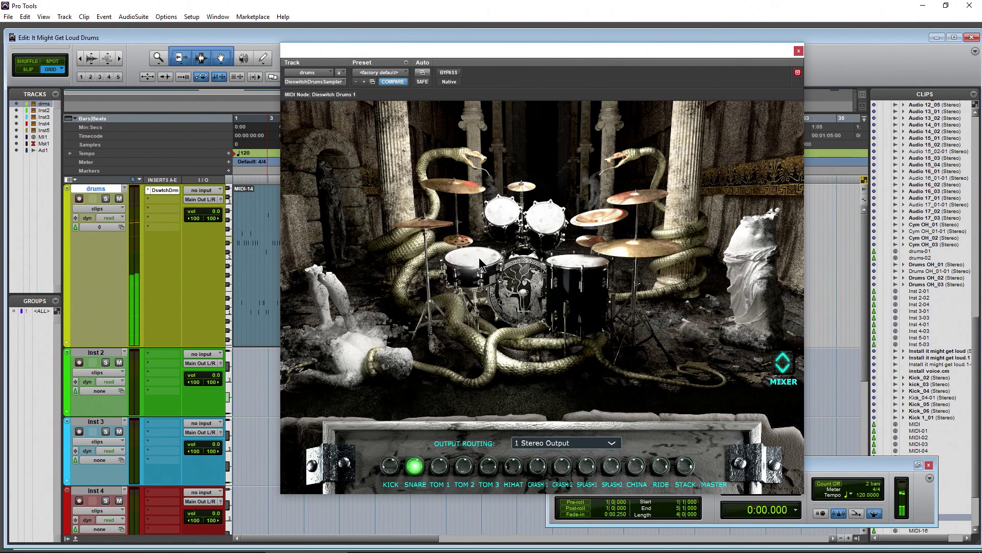
pyautogui.click(602, 444)
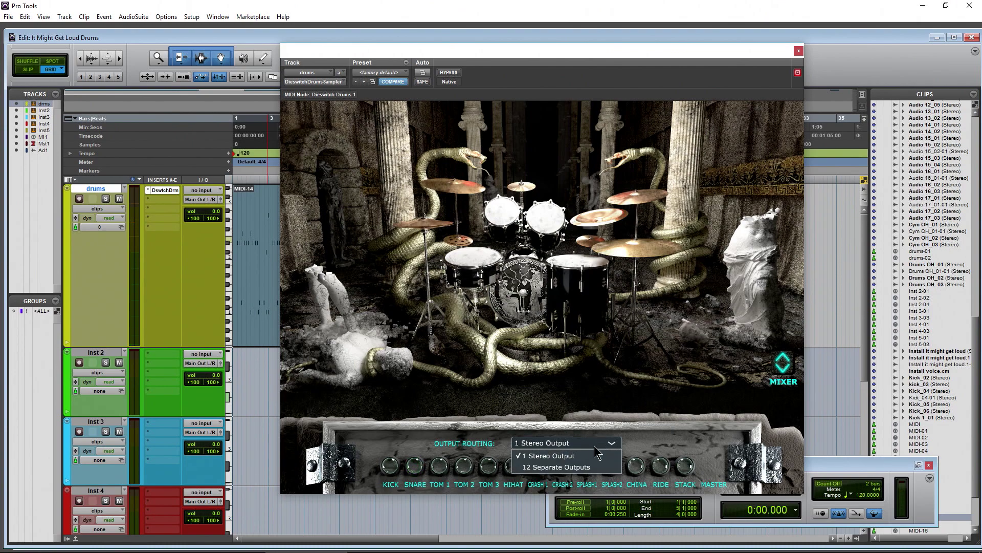
pyautogui.click(640, 381)
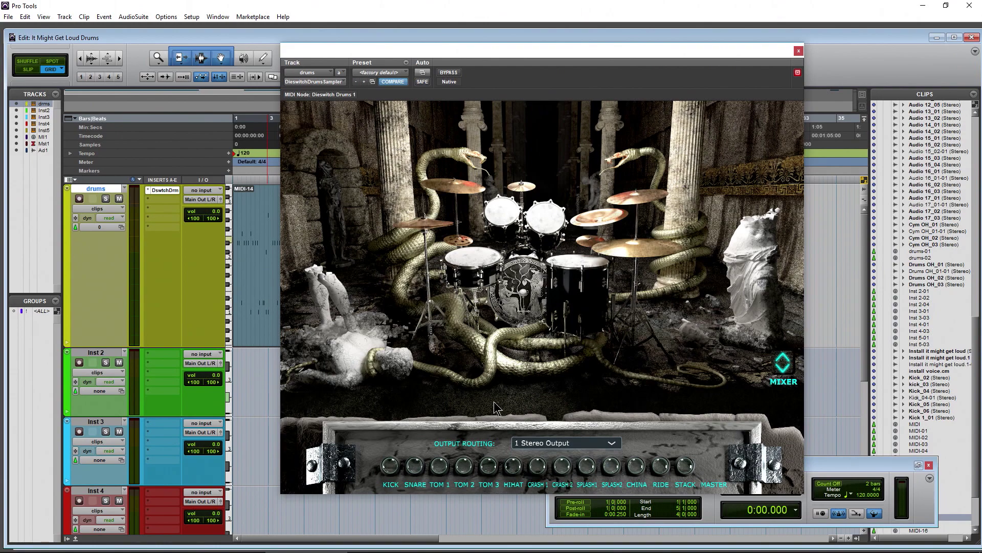
# - Show the plugin's drum mixer and adjust the KICK and SNARE levels during playback
pyautogui.click(781, 364)
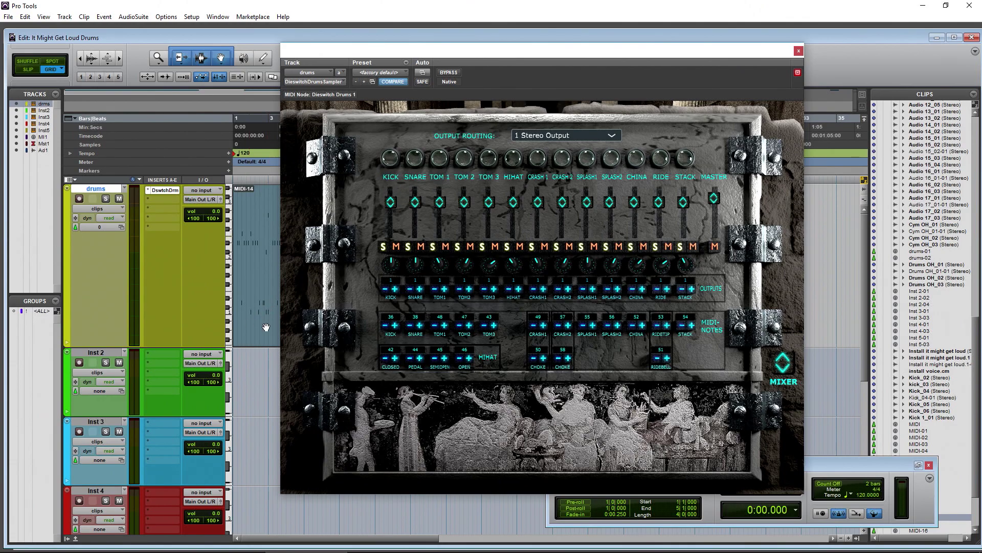
pyautogui.press('space')
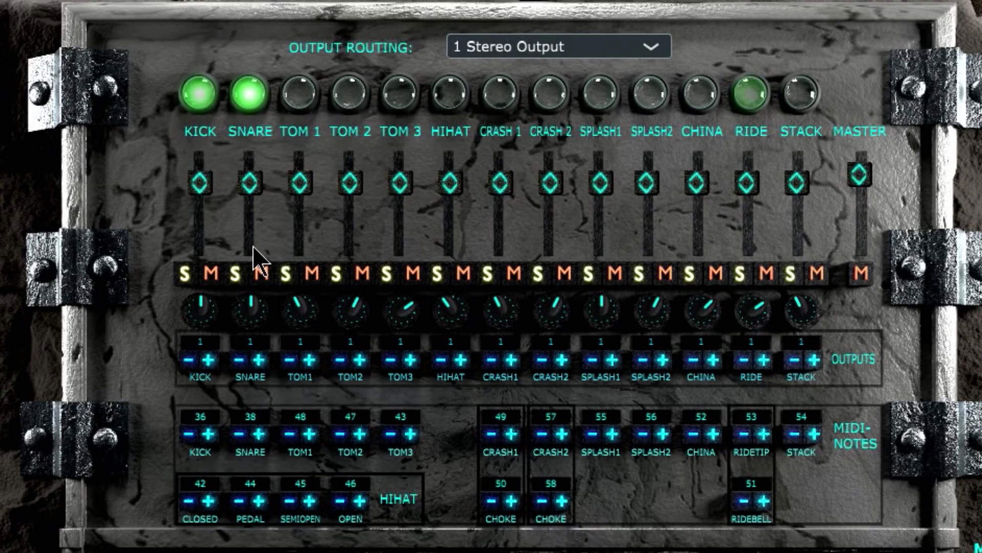
pyautogui.moveTo(204, 185); pyautogui.dragTo(199, 241)
pyautogui.moveTo(250, 185)
pyautogui.mouseDown()
pyautogui.moveTo(251, 255)
pyautogui.moveTo(251, 190)
pyautogui.mouseUp()
pyautogui.moveTo(200, 240); pyautogui.dragTo(248, 188)
# - Pan the kick left and back to centre, then solo and unsolo the snare
pyautogui.moveTo(198, 307); pyautogui.dragTo(193, 362)
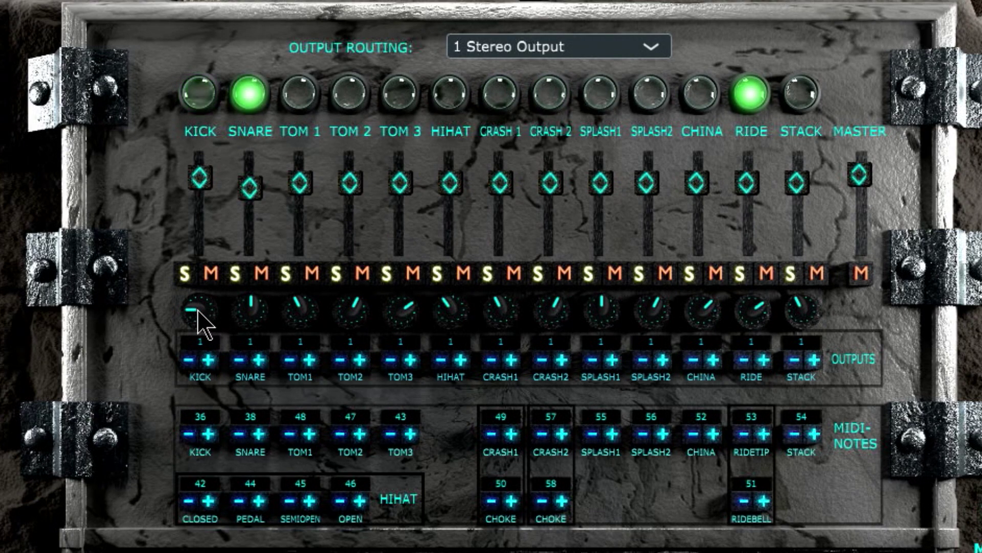
pyautogui.moveTo(208, 309); pyautogui.dragTo(205, 251)
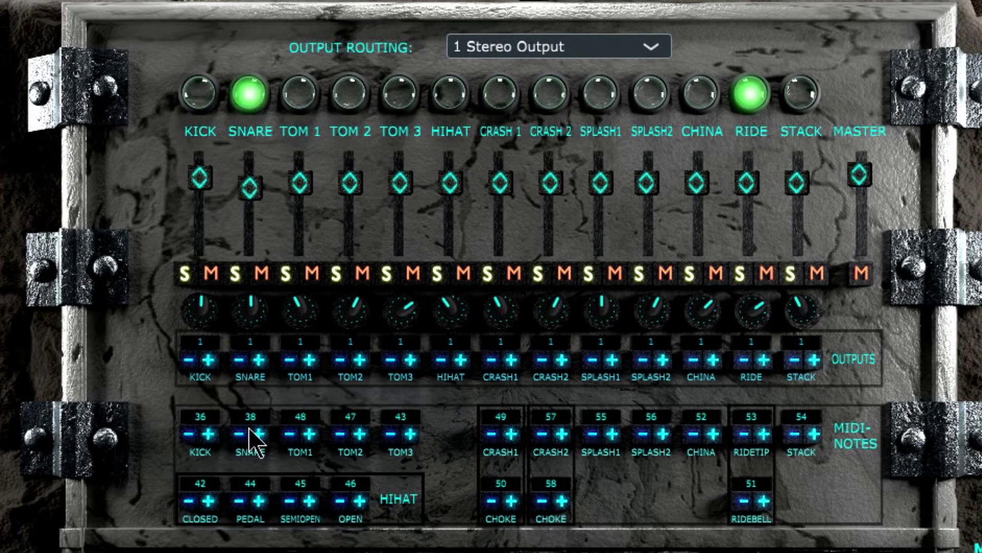
pyautogui.click(236, 275)
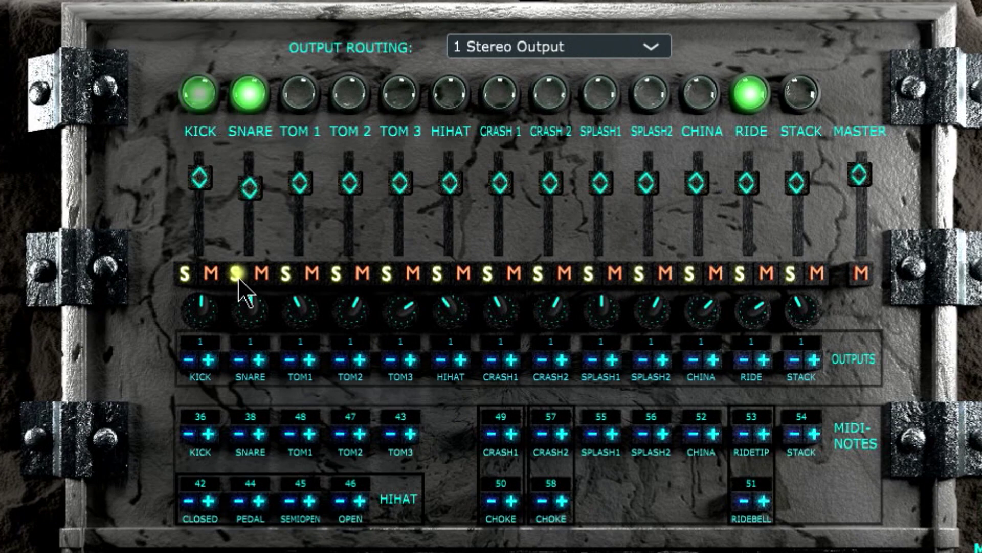
pyautogui.click(237, 274)
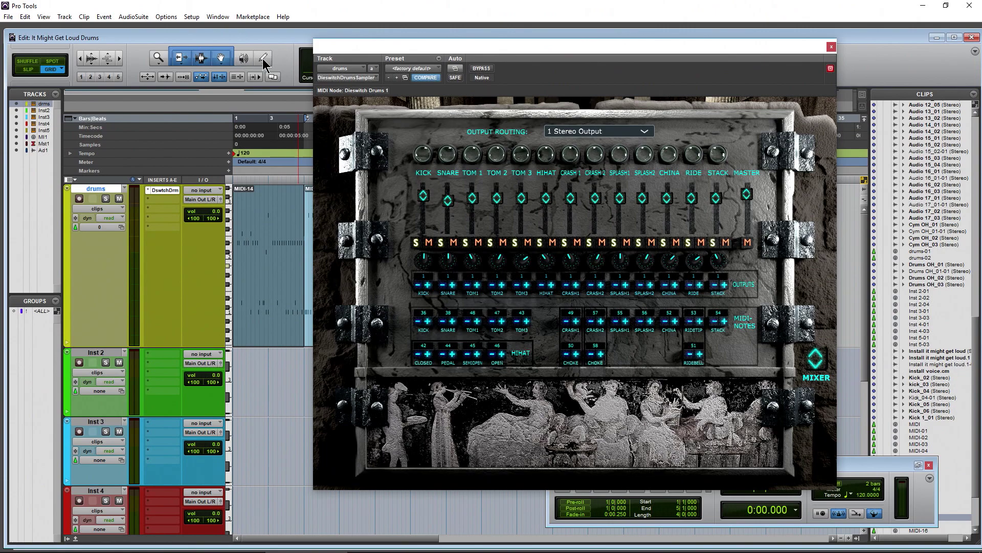
# - Move the plugin window aside and make the drums track taller
pyautogui.moveTo(470, 51); pyautogui.dragTo(281, 55)
pyautogui.click(809, 246)
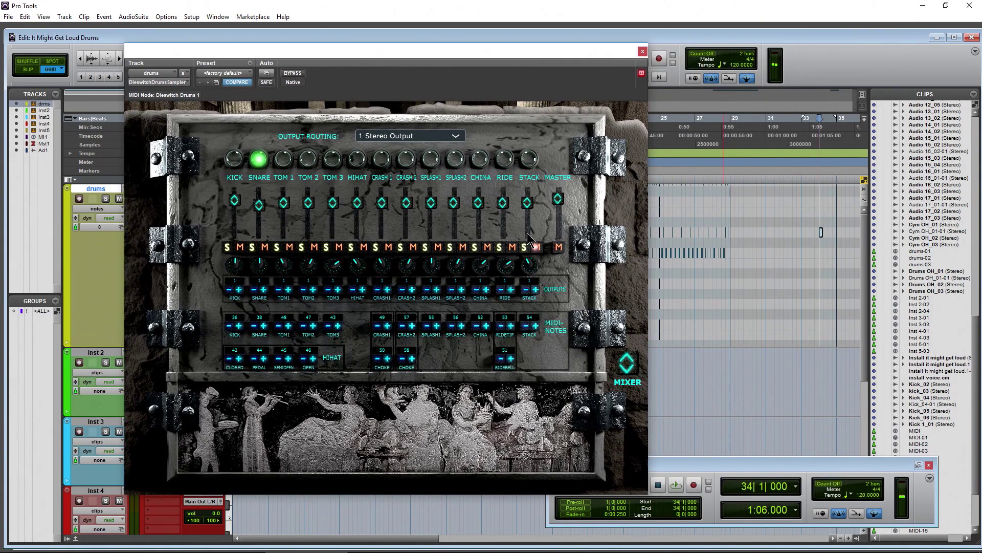
pyautogui.moveTo(422, 51); pyautogui.dragTo(620, 54)
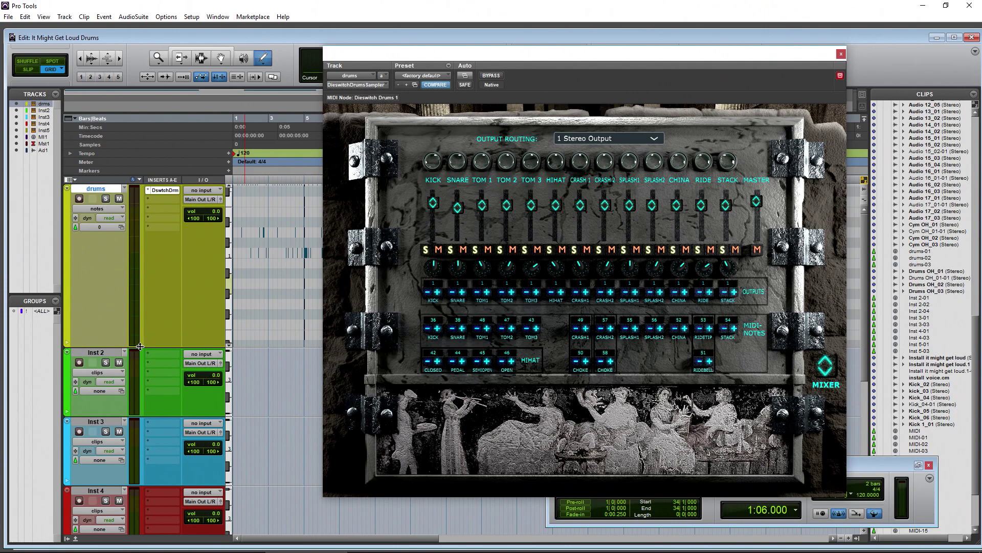
pyautogui.moveTo(140, 346); pyautogui.dragTo(142, 367)
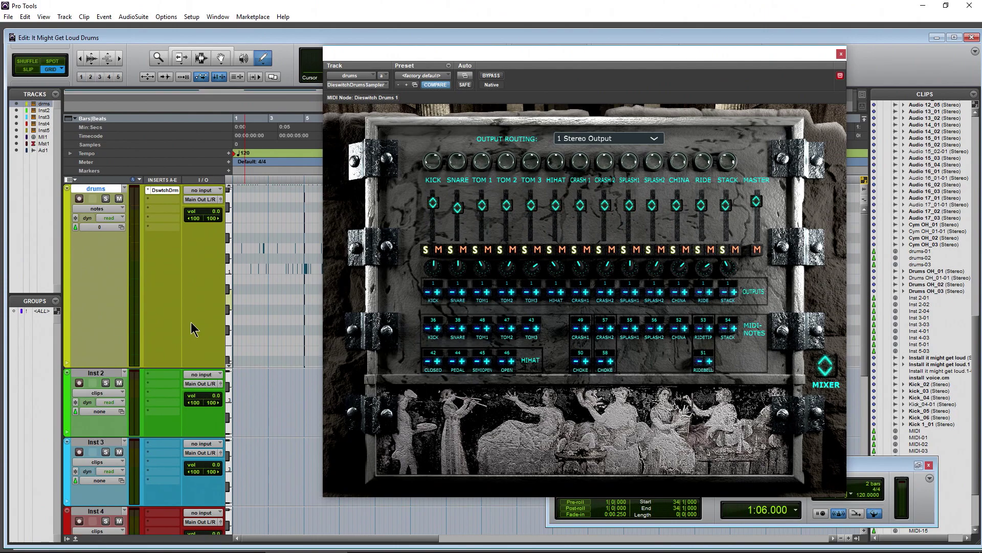
pyautogui.moveTo(364, 53)
pyautogui.mouseDown()
pyautogui.moveTo(473, 61)
pyautogui.moveTo(381, 50)
pyautogui.mouseUp()
# - Audition the kick note several times and then the snare note
pyautogui.click(230, 269)
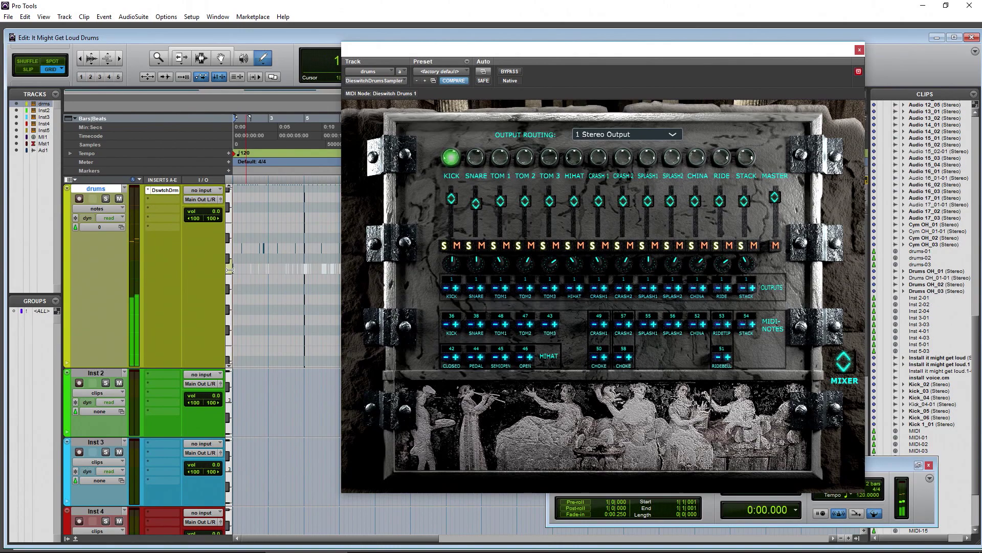
pyautogui.click(230, 270)
pyautogui.click(230, 269)
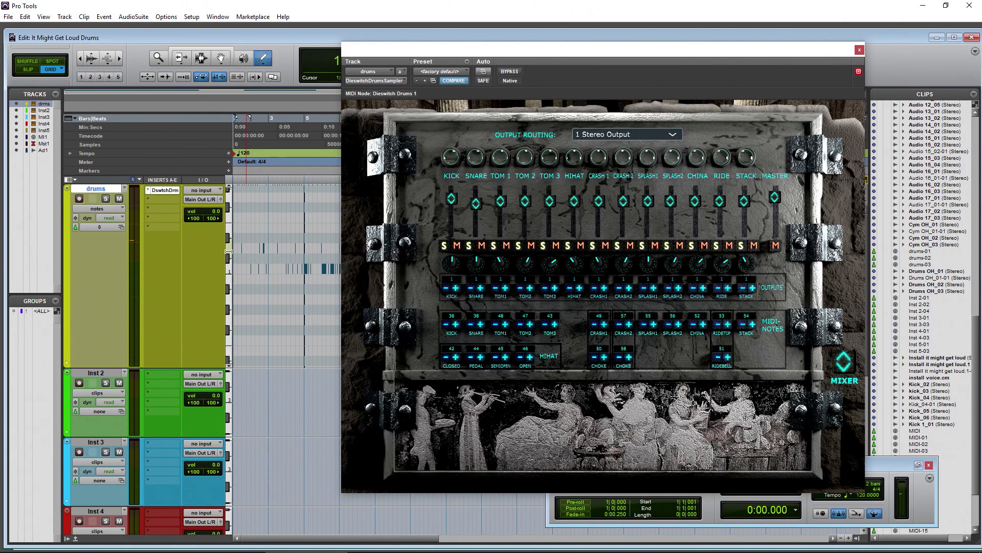
pyautogui.click(228, 250)
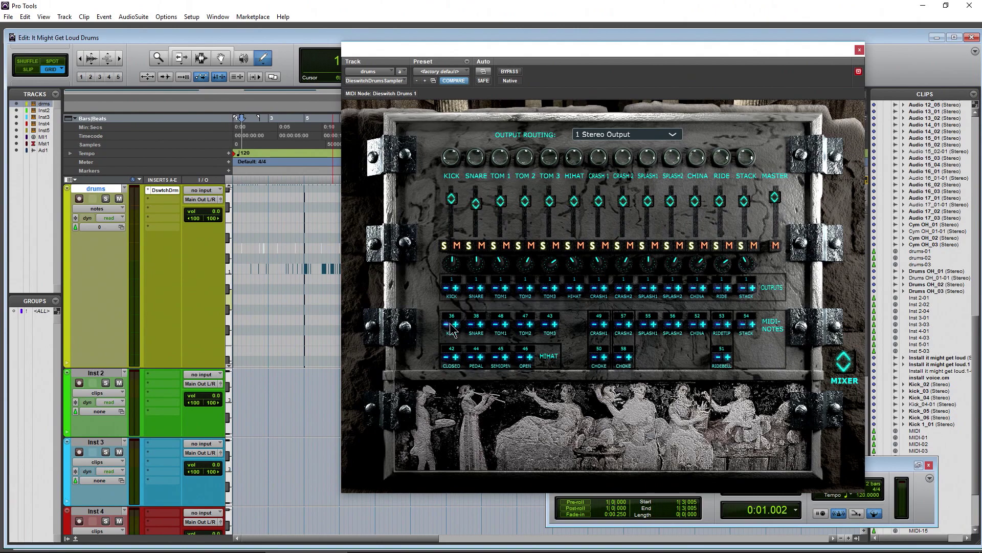
pyautogui.press('space')
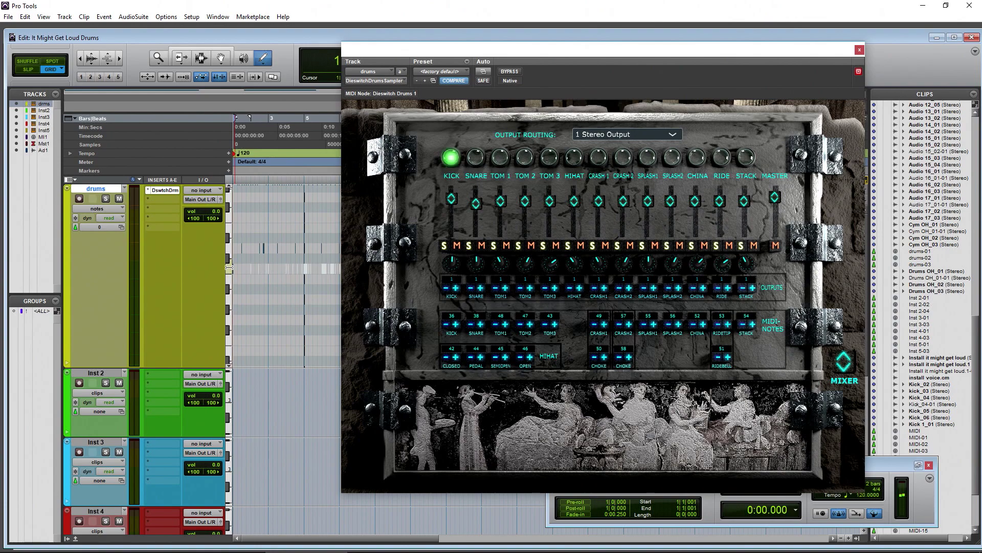
pyautogui.press('space')
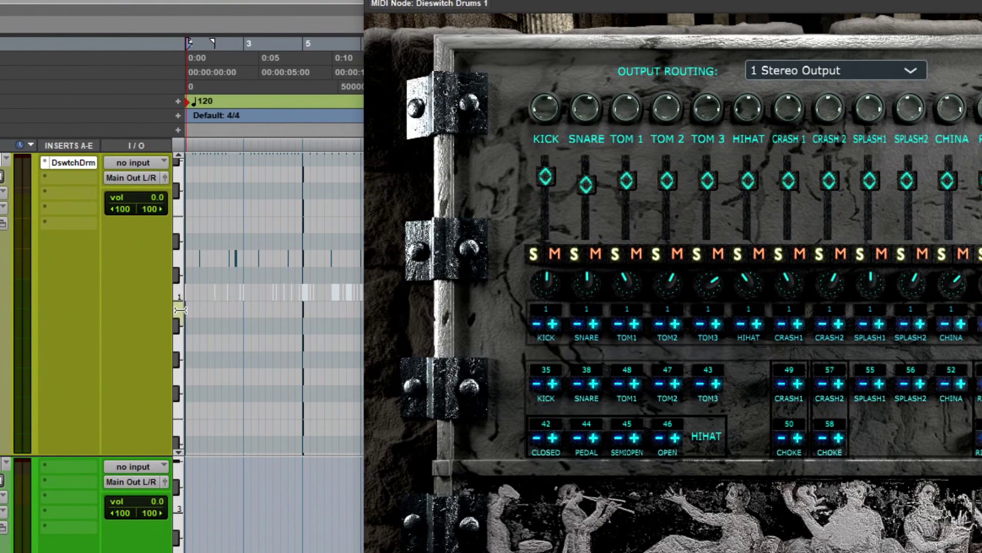
pyautogui.click(180, 310)
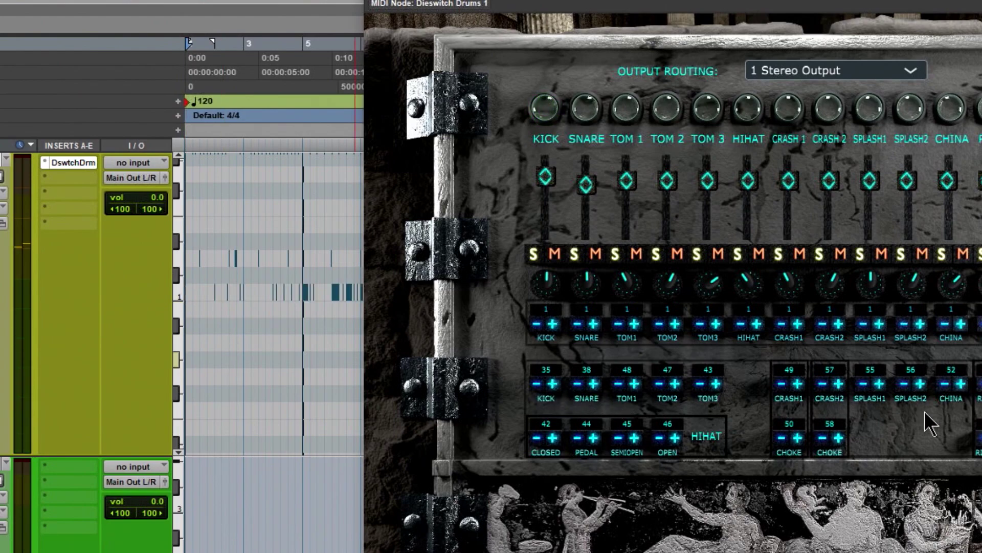
pyautogui.click(553, 383)
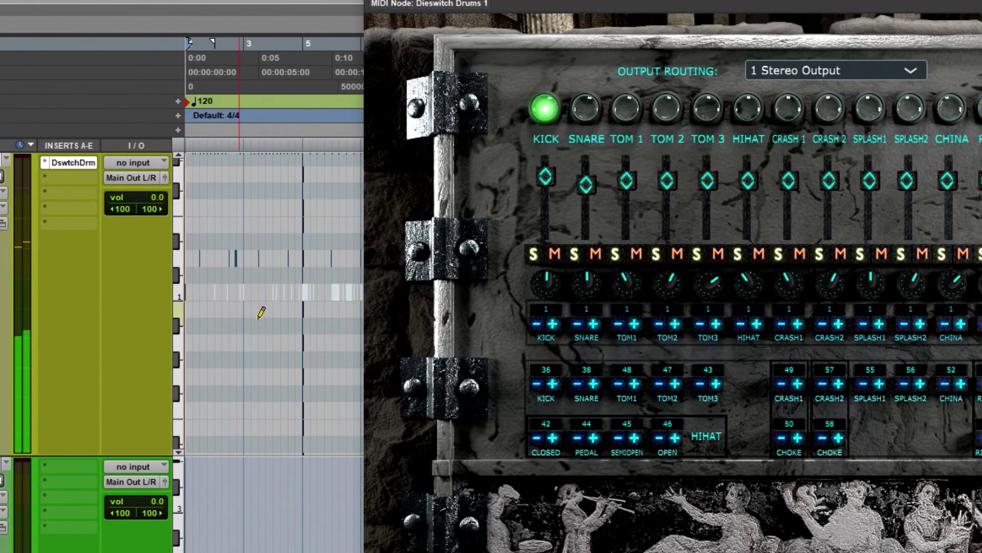
pyautogui.click(553, 383)
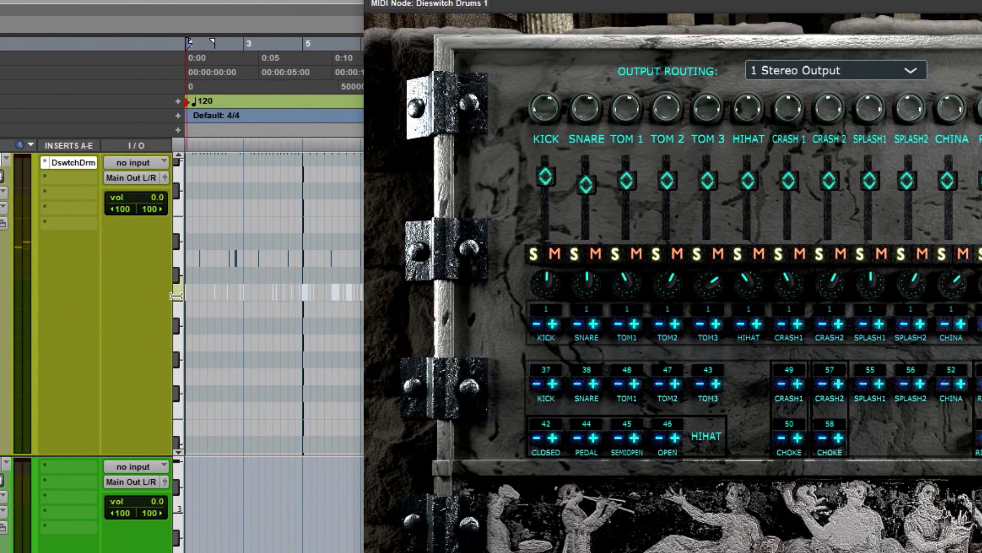
pyautogui.click(178, 281)
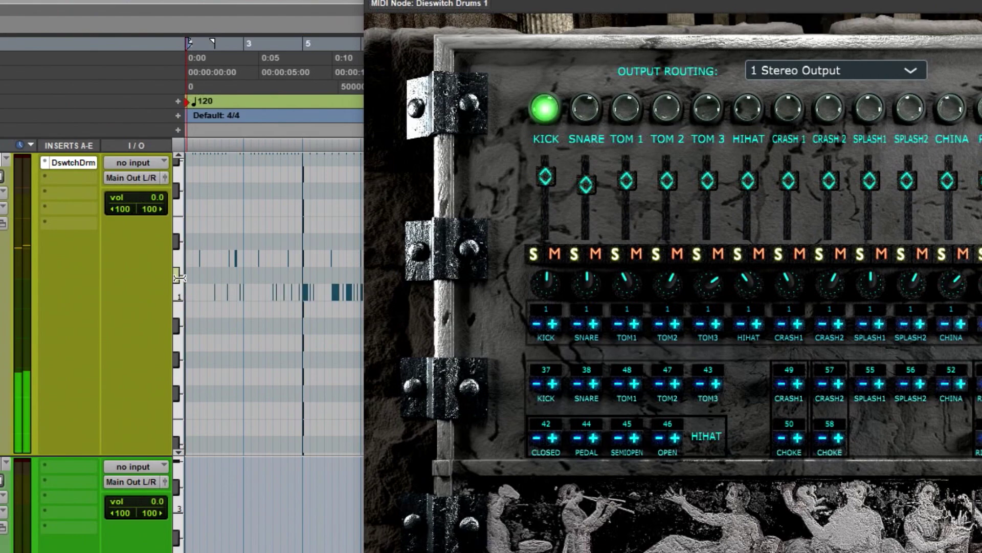
pyautogui.click(553, 383)
pyautogui.click(179, 268)
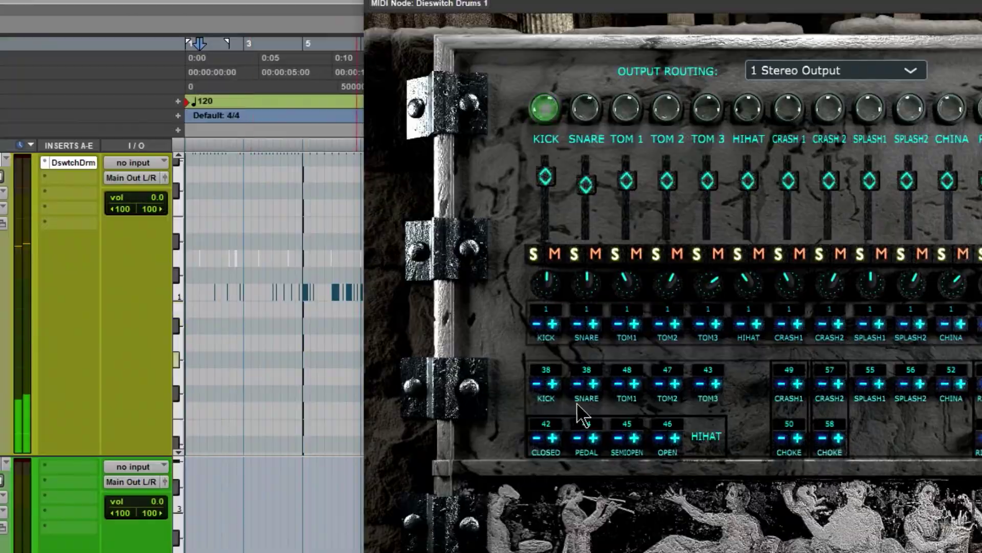
pyautogui.click(537, 384)
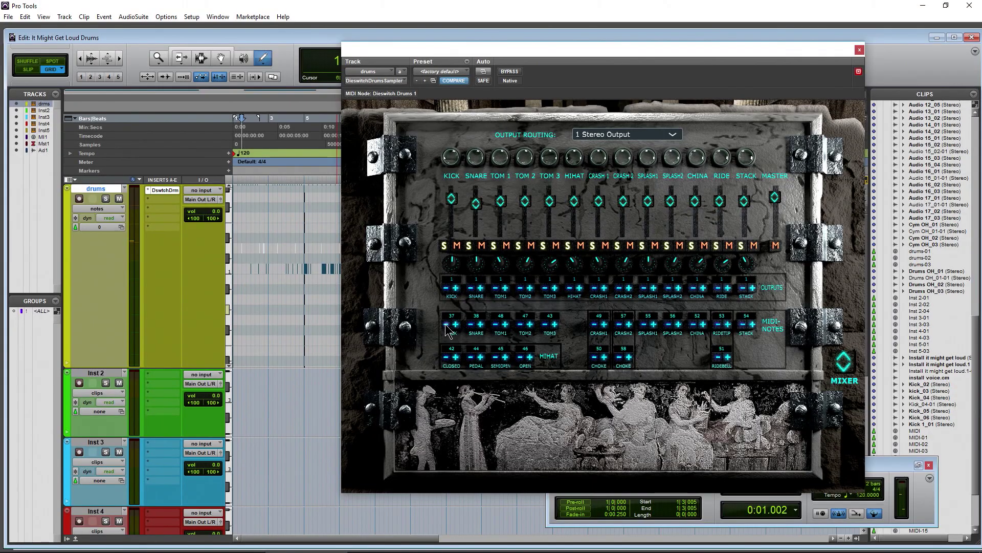
pyautogui.click(445, 325)
pyautogui.press('Return')
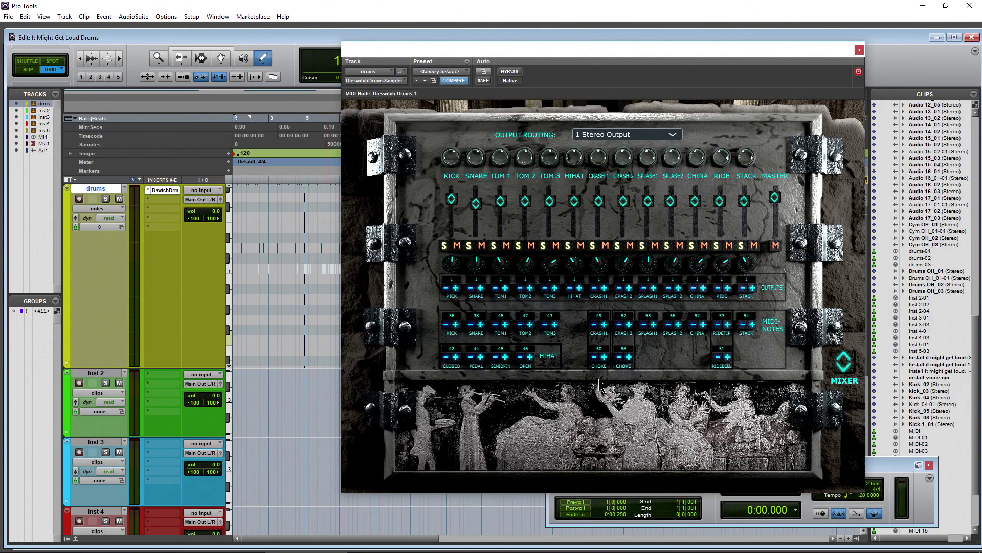
# - Collapse the plugin mixer to the kit picture and show the drums track as clips
pyautogui.click(844, 362)
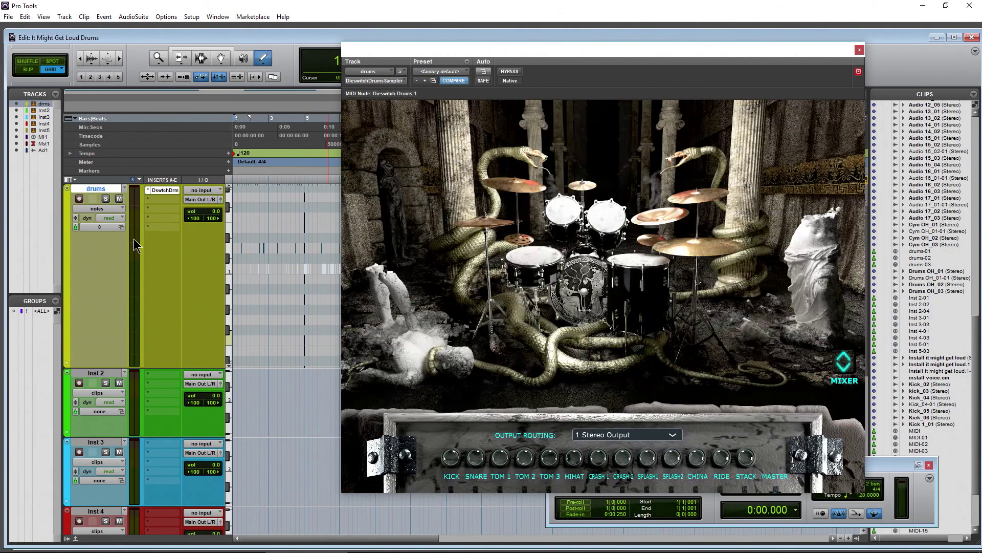
pyautogui.click(116, 210)
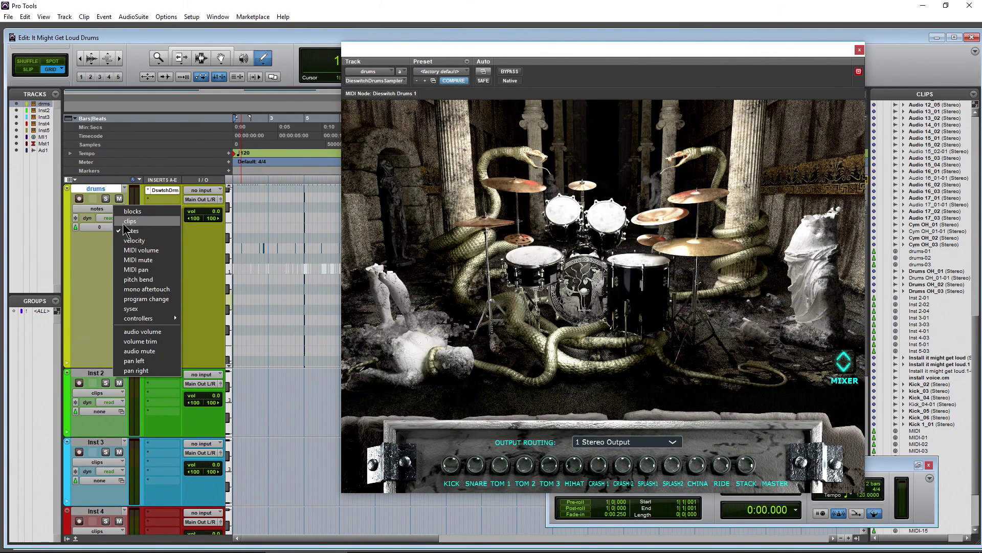
pyautogui.click(128, 221)
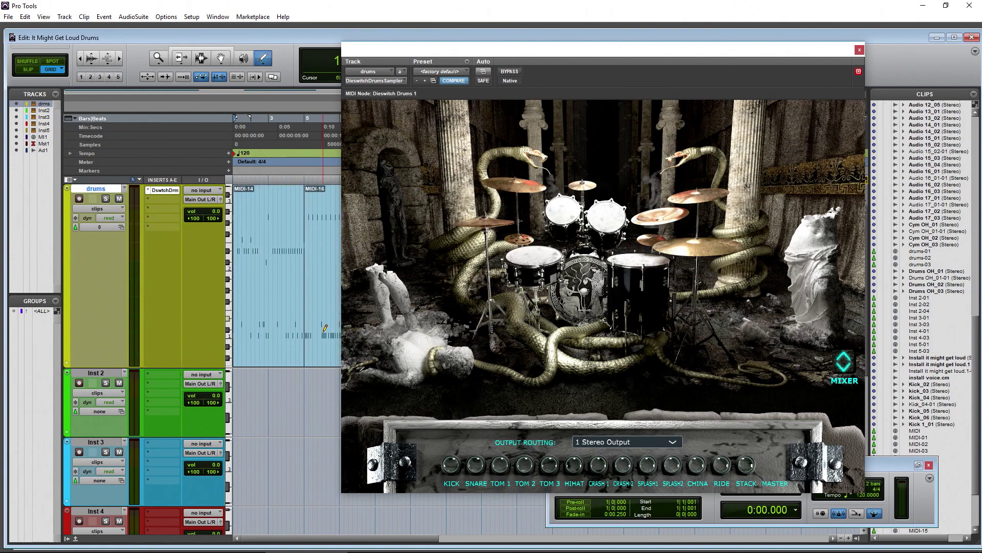
pyautogui.hotkey('ctrl', '-')
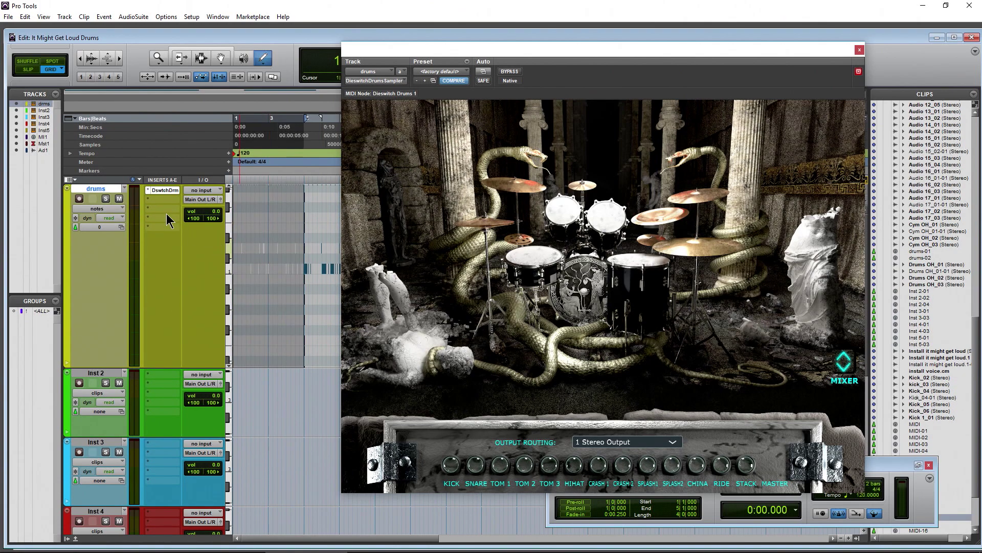
pyautogui.click(104, 210)
pyautogui.click(105, 221)
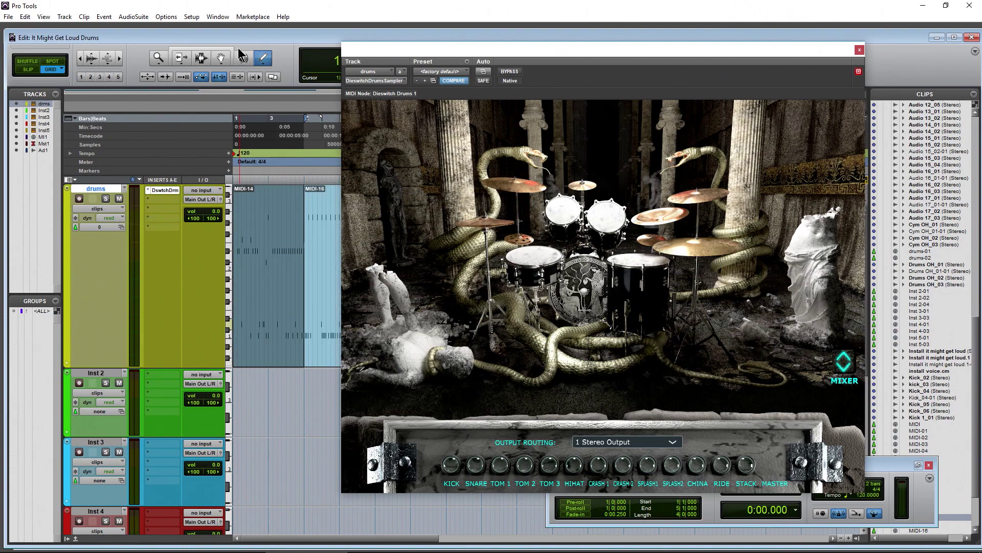
# - Play from the MIDI-16 clip, keeping the plugin's output at 1 Stereo Output
pyautogui.click(326, 330)
pyautogui.press('space')
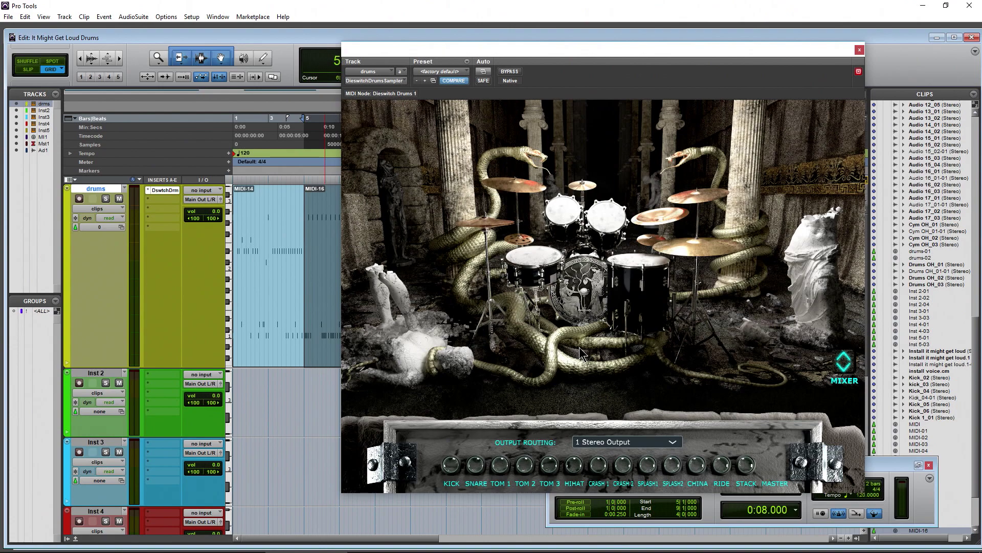
pyautogui.click(673, 444)
pyautogui.click(735, 394)
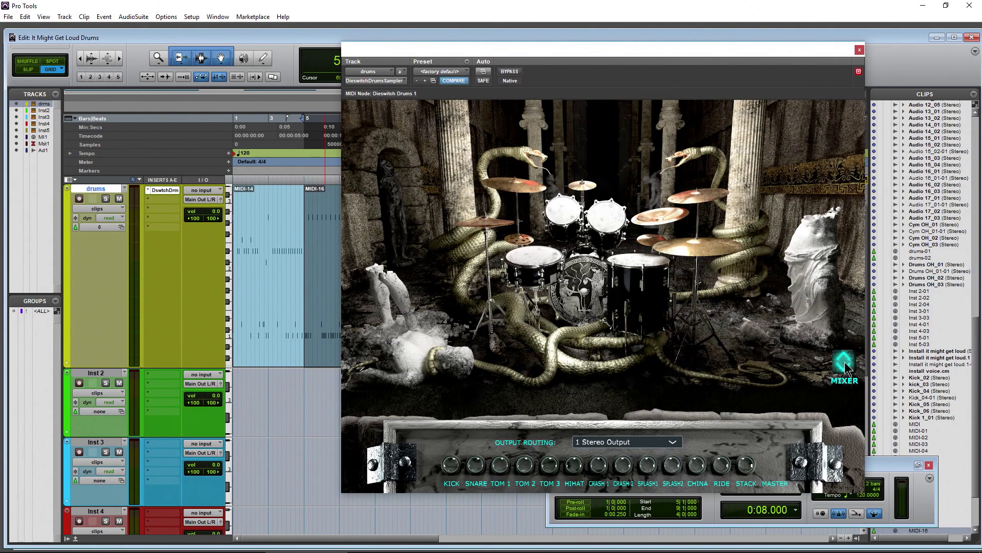
# - Bring back the plugin mixer and try sending the kick to output 2 with playback
pyautogui.click(845, 364)
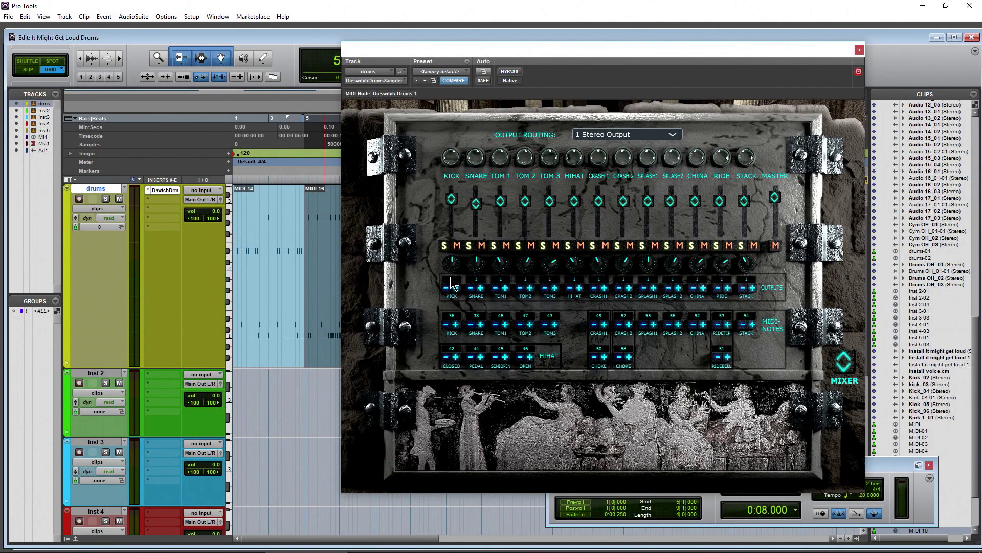
pyautogui.click(456, 288)
pyautogui.press('space')
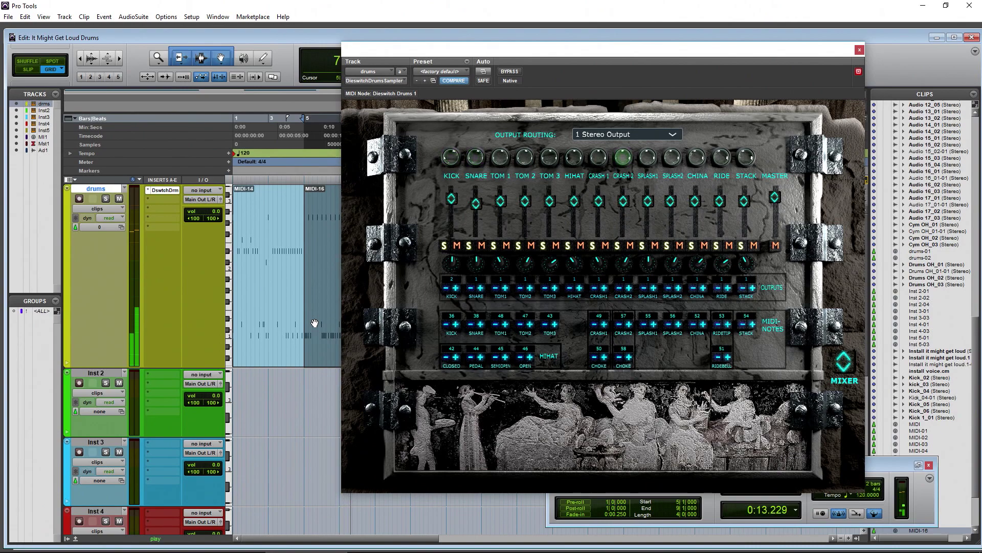
pyautogui.press('space')
pyautogui.scroll(-5, 180, 366)
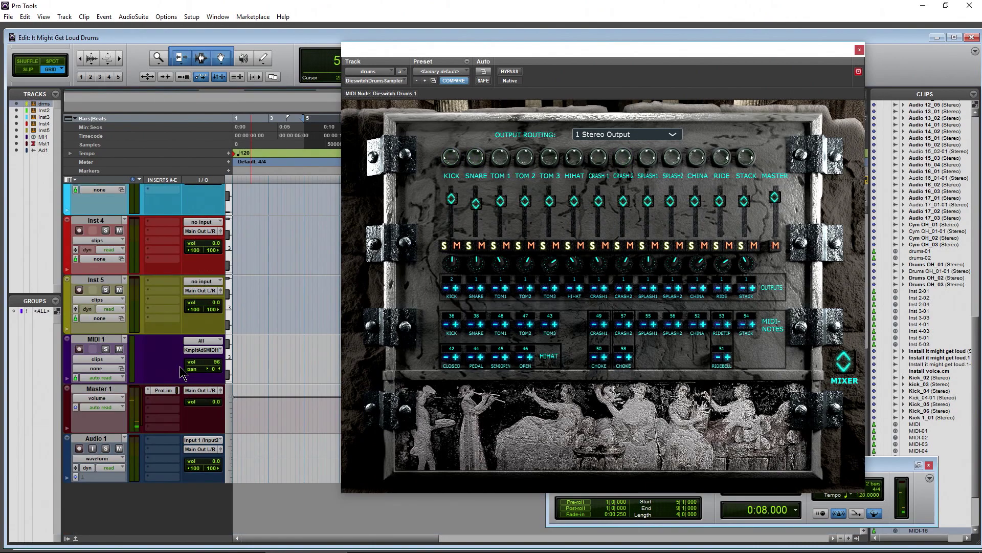
# - Inspect Audio 1's input source list without changing it
pyautogui.click(217, 440)
pyautogui.moveTo(242, 487)
pyautogui.moveTo(313, 489)
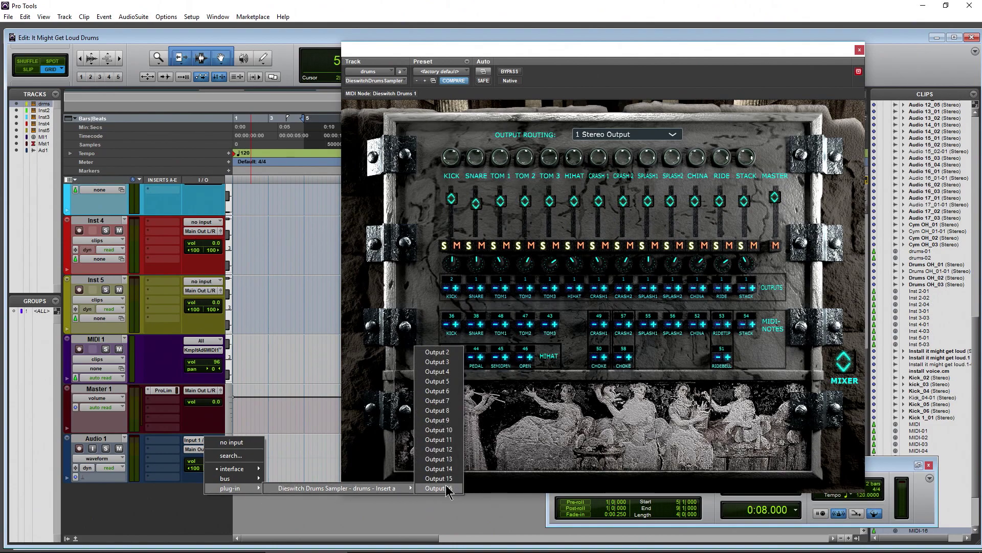
pyautogui.click(536, 445)
# - Set KICK to output 1, SNARE to output 2 and TOM1 to output 3
pyautogui.click(446, 288)
pyautogui.scroll(5, 295, 354)
pyautogui.press('space')
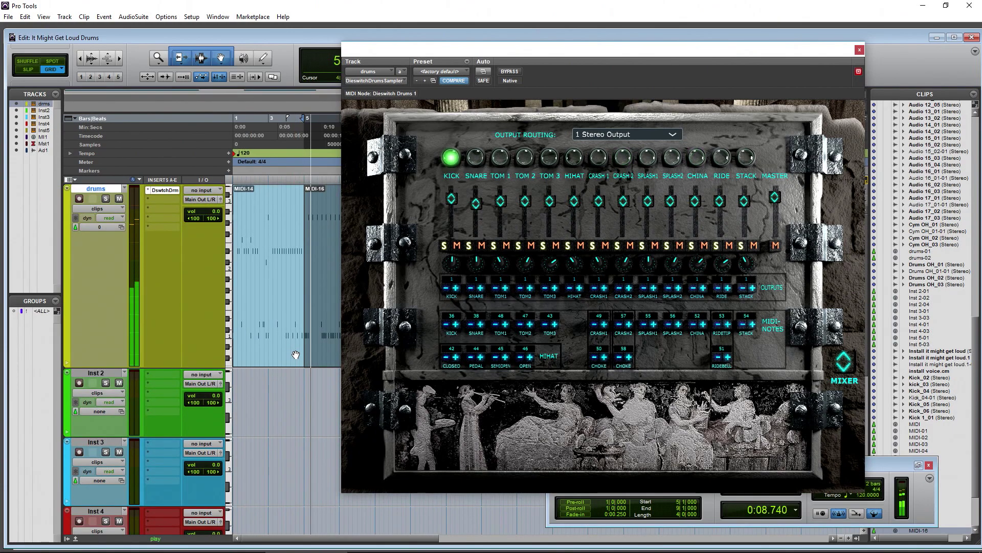
pyautogui.press('space')
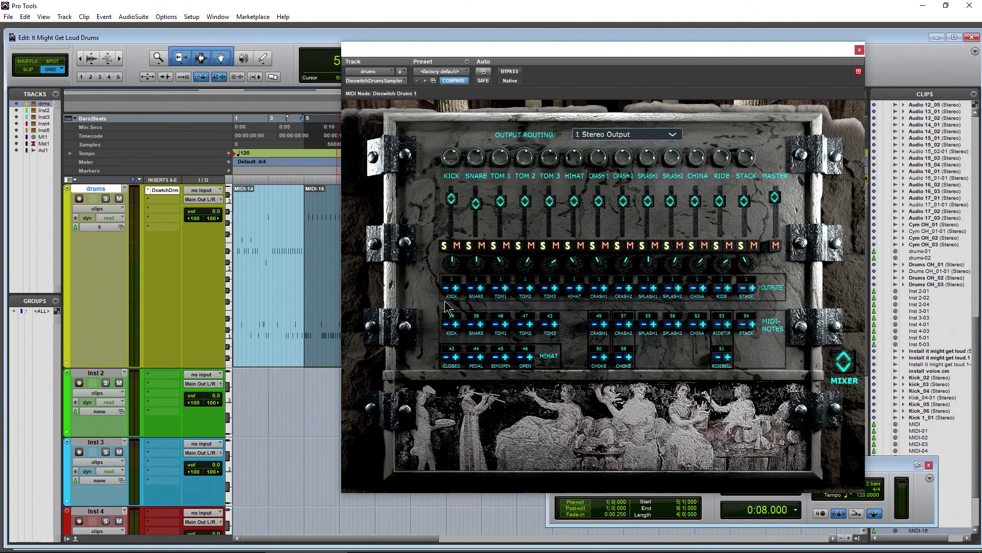
pyautogui.click(481, 288)
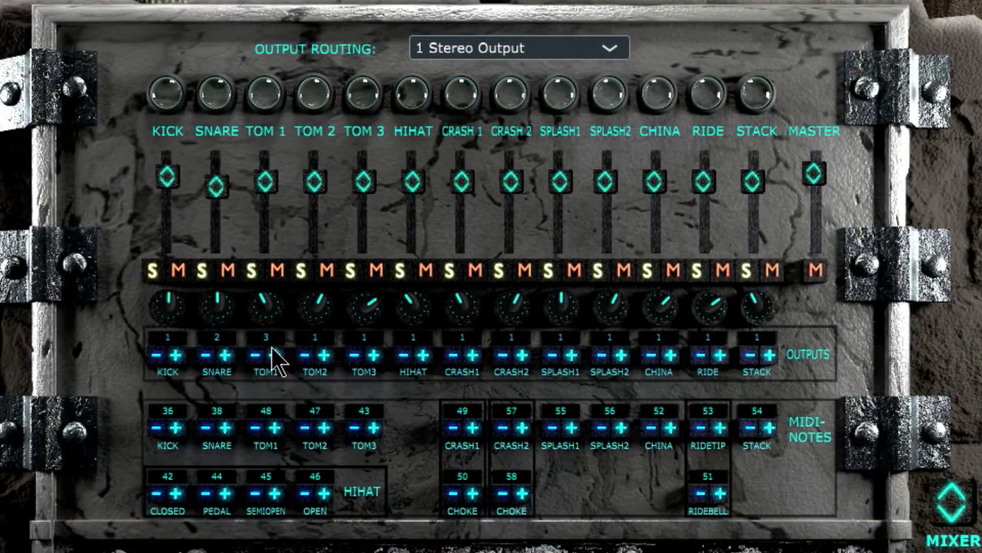
pyautogui.click(505, 288)
pyautogui.click(505, 288)
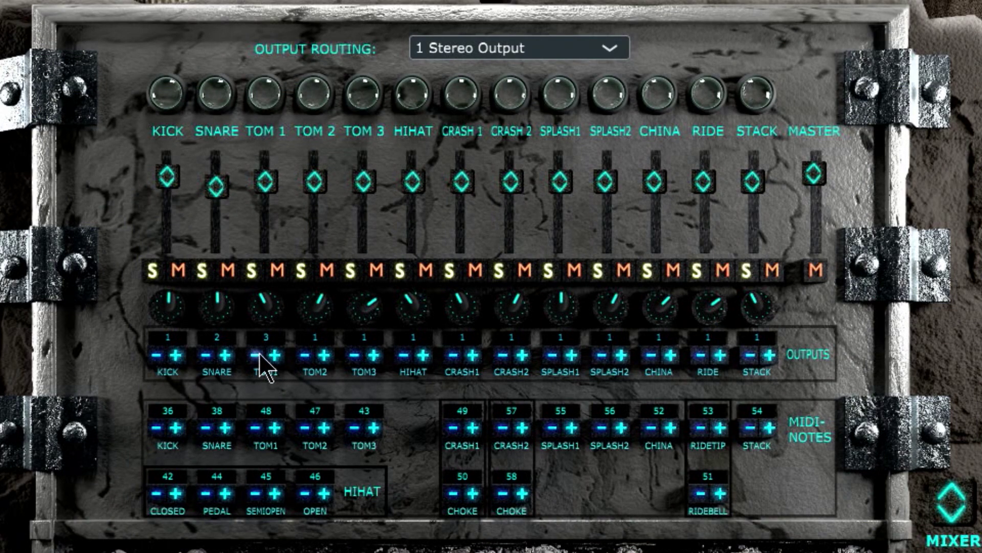
pyautogui.click(514, 51)
pyautogui.click(473, 97)
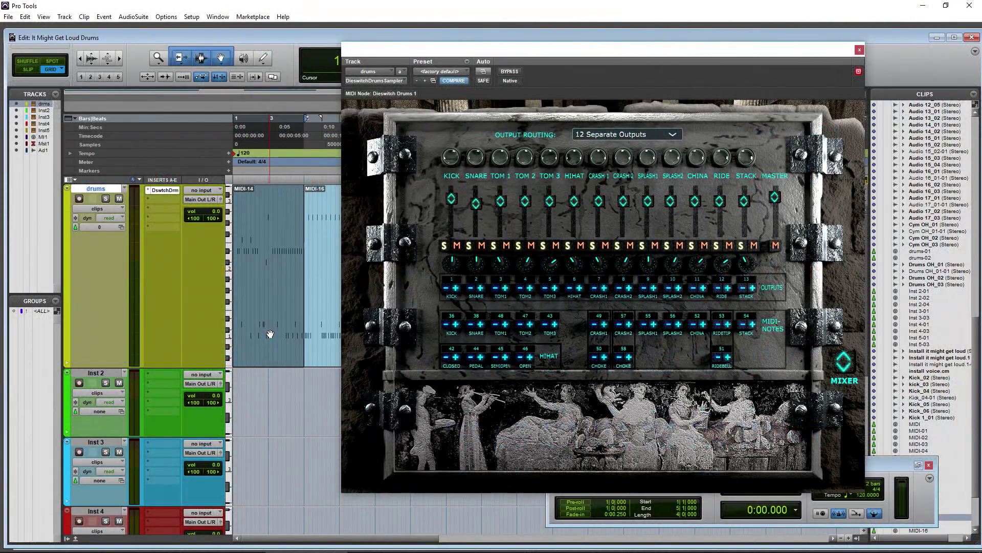
pyautogui.press('space')
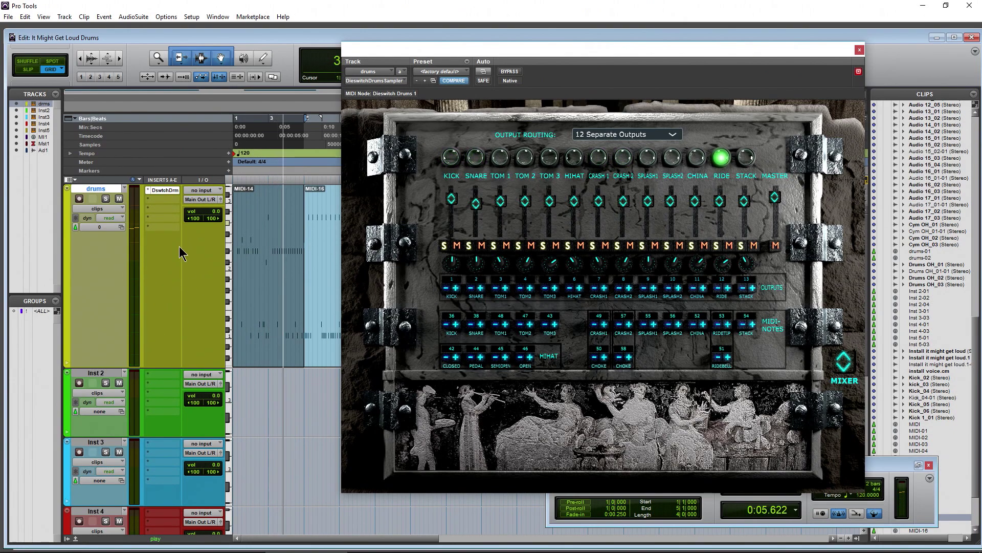
pyautogui.press('space')
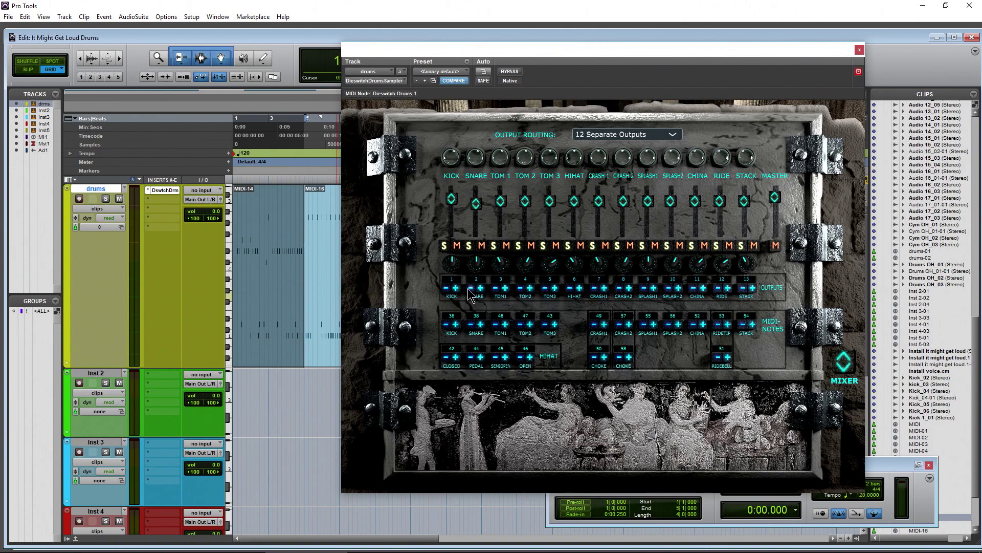
# - Create a batch of new stereo audio tracks, Audio 2 through Audio 15
pyautogui.hotkey('ctrl', 'shift', 'n')
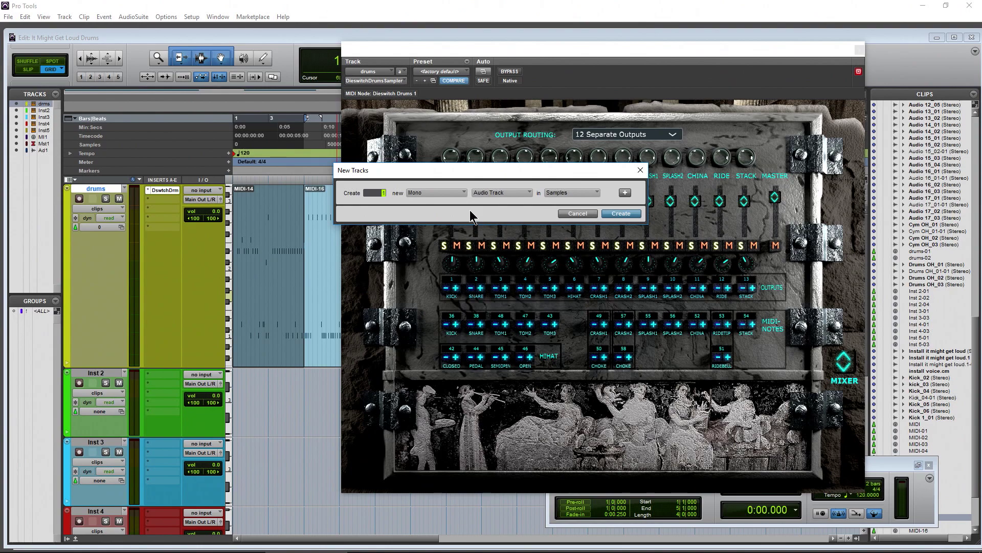
pyautogui.click(504, 193)
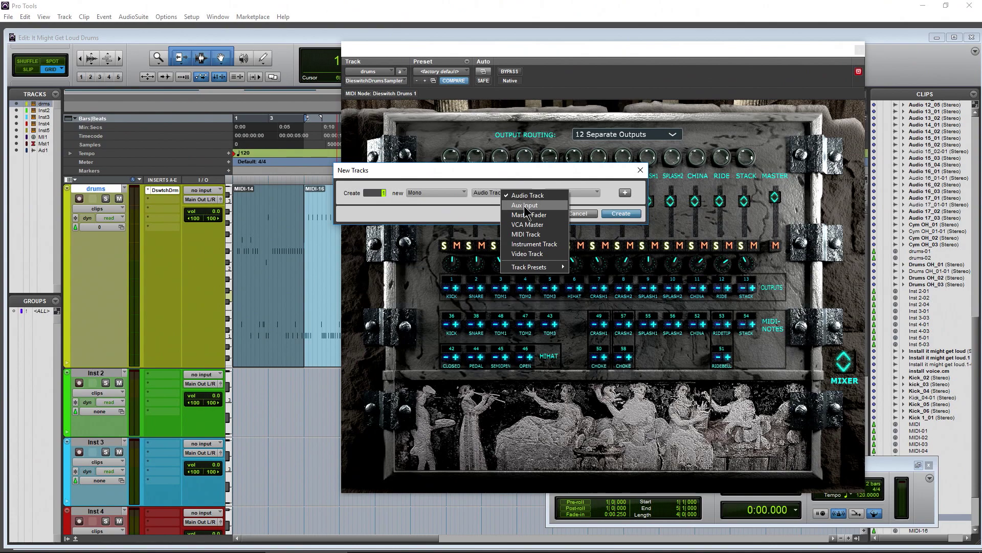
pyautogui.click(530, 197)
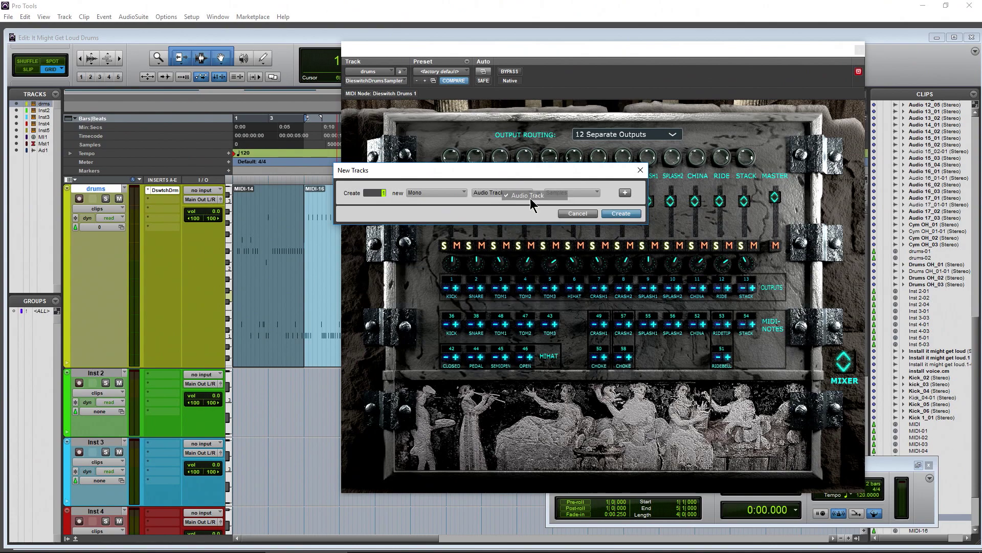
pyautogui.click(453, 193)
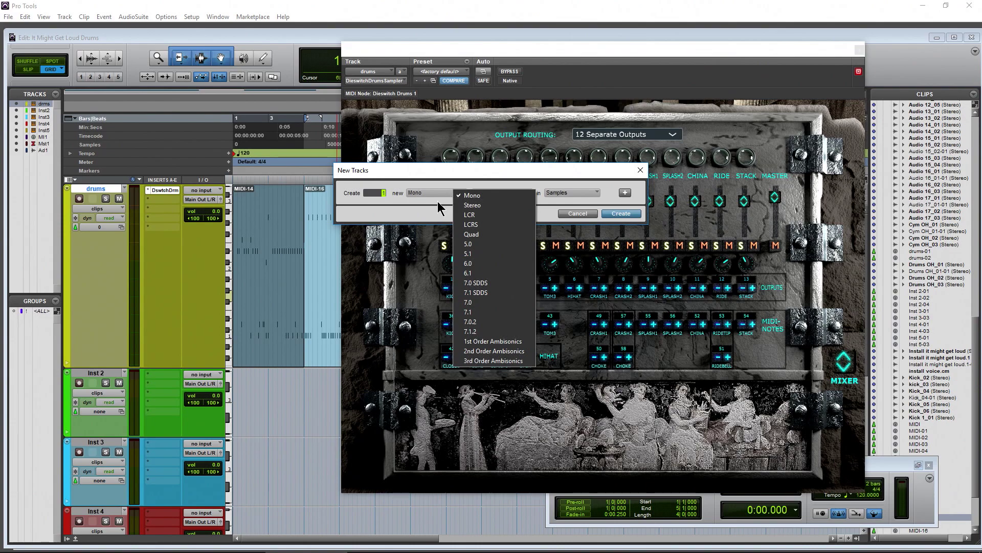
pyautogui.click(478, 204)
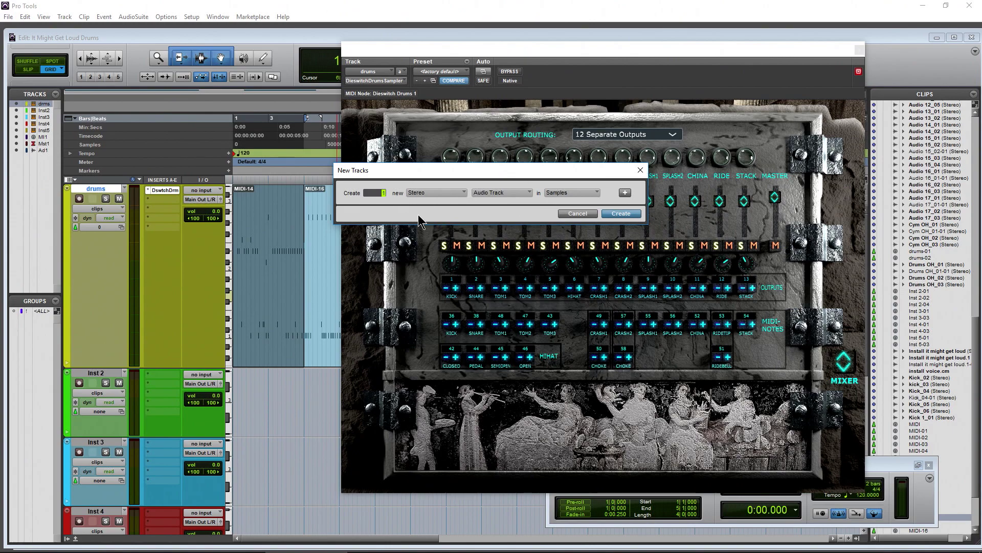
pyautogui.click(623, 214)
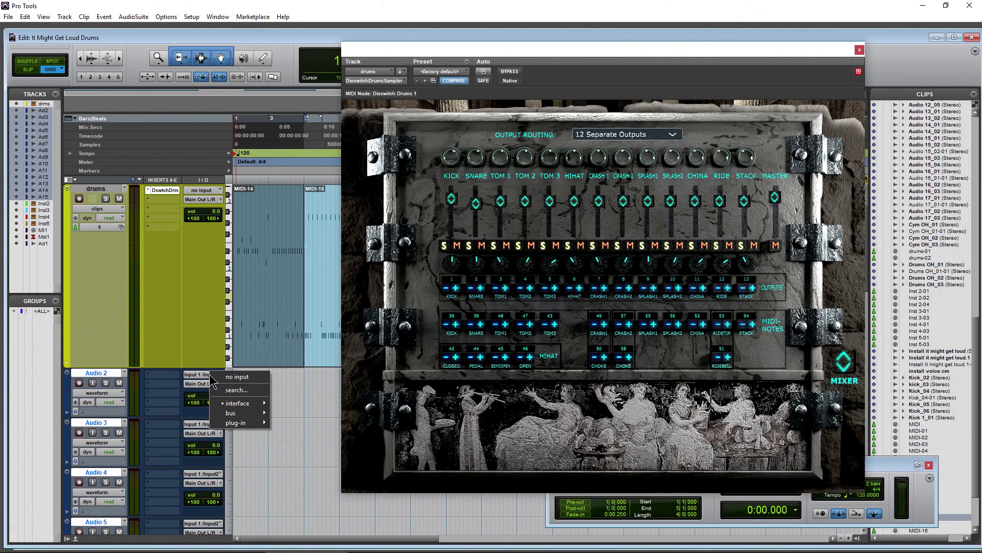
# - Cascade the new tracks' inputs from Dieswitch Drums Sampler Output 2 onward
pyautogui.moveTo(244, 422)
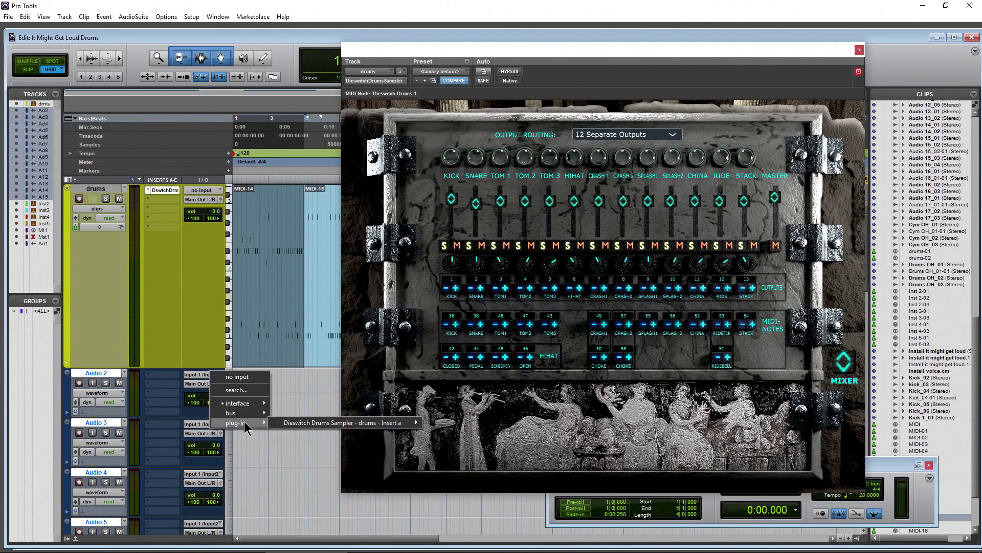
pyautogui.moveTo(363, 423)
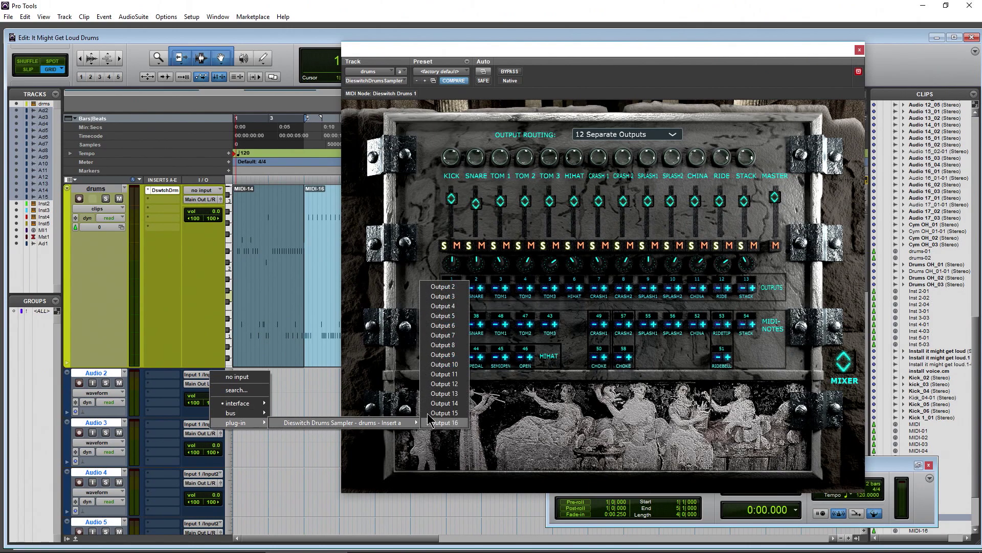
pyautogui.keyDown('ctrl'); pyautogui.keyDown('alt'); pyautogui.click(442, 287); pyautogui.keyUp('alt'); pyautogui.keyUp('ctrl')
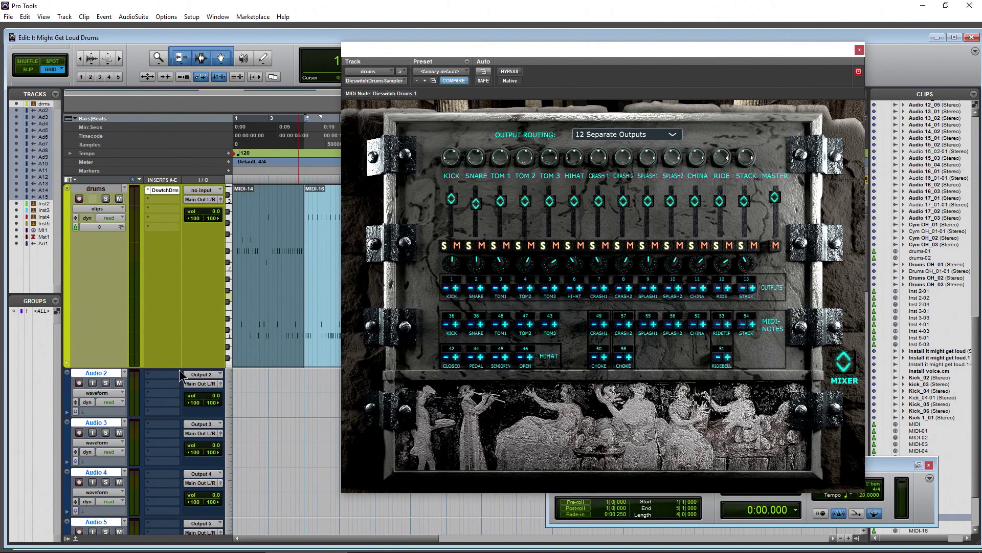
pyautogui.scroll(-10, 177, 369)
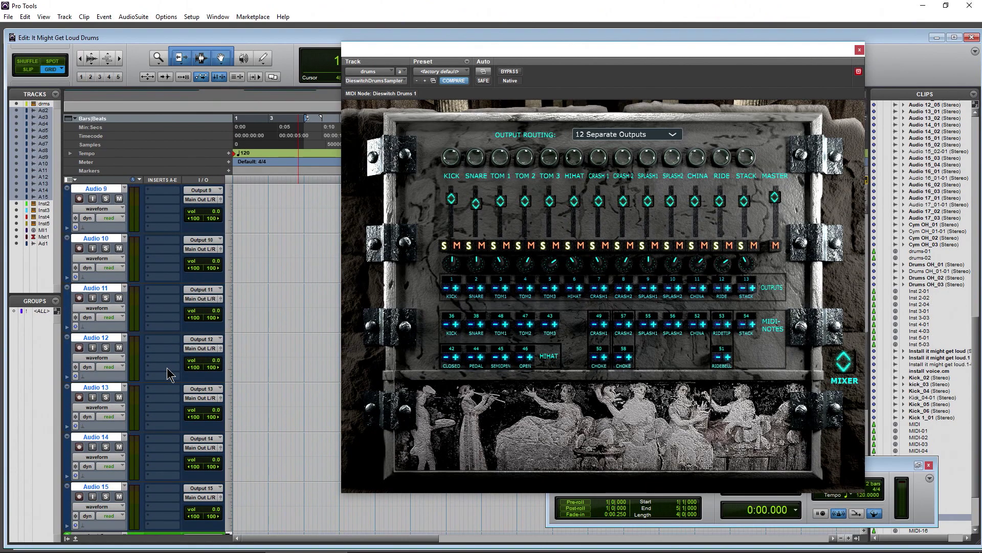
pyautogui.scroll(10, 167, 367)
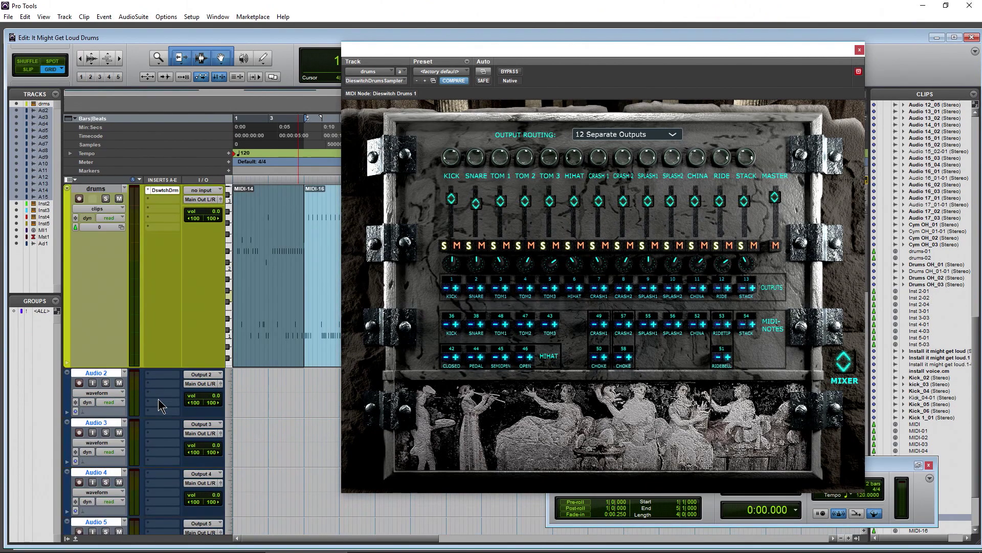
# - Check Audio 4's input choices and briefly test the routing with playback
pyautogui.click(199, 473)
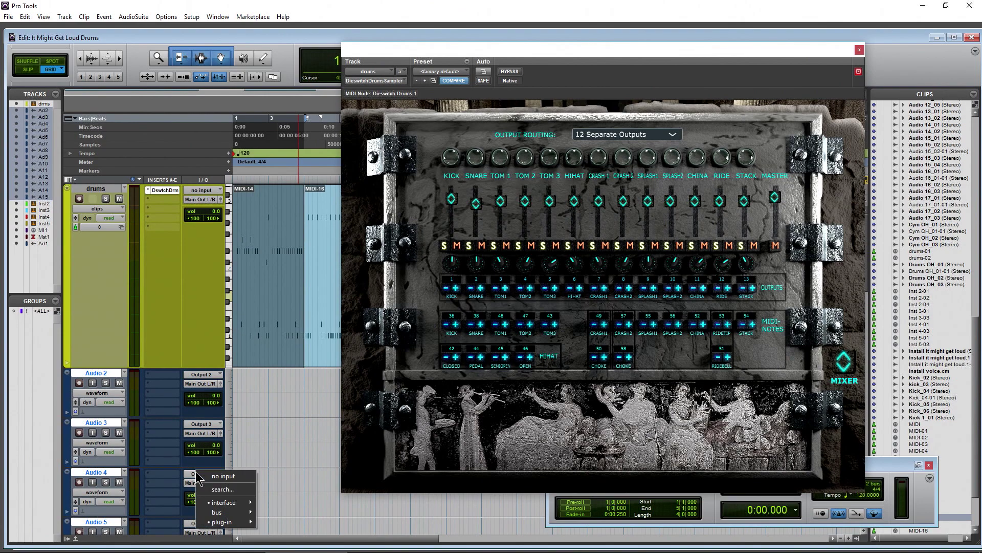
pyautogui.click(195, 45)
pyautogui.press('space')
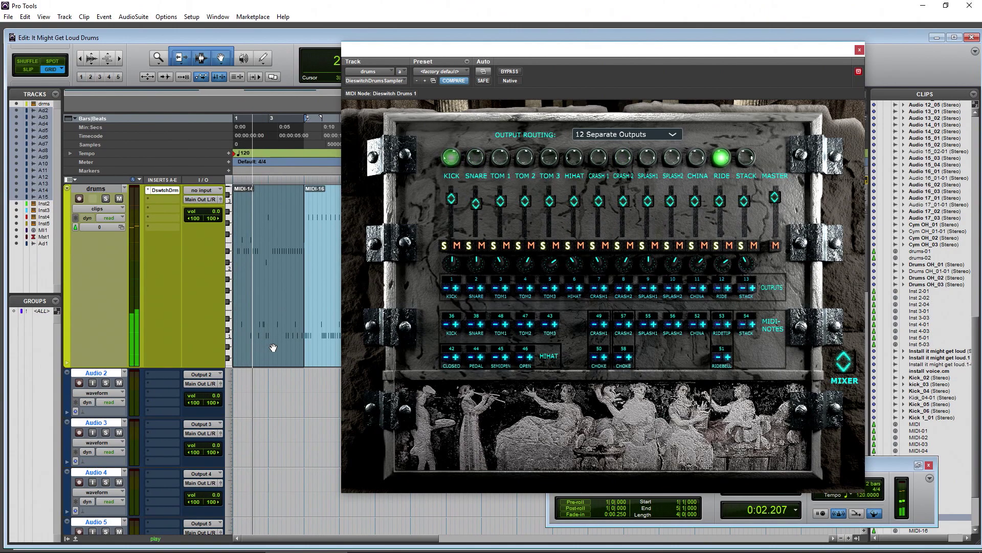
pyautogui.press('space')
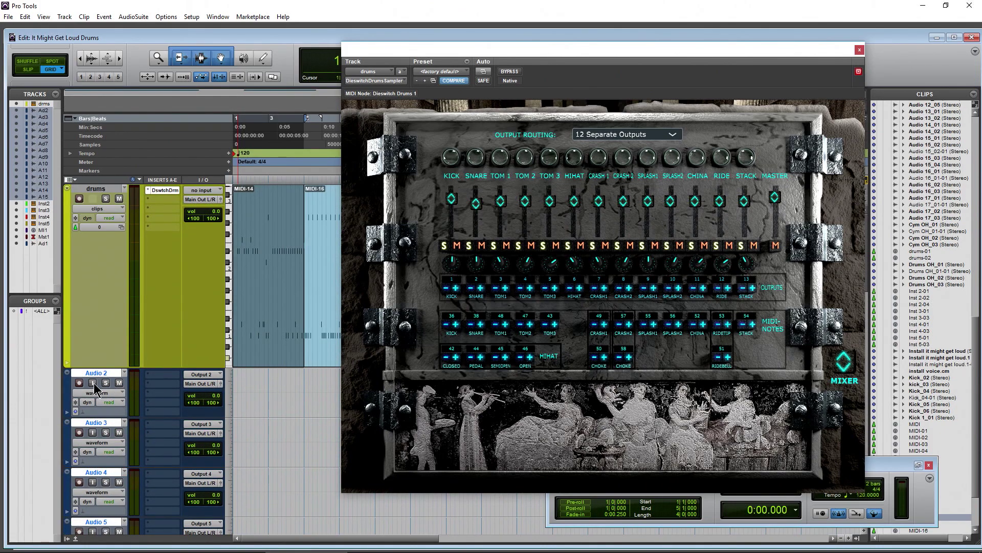
# - Enable input monitoring on Audio 2 and Audio 4, then play the drums
pyautogui.keyDown('alt'); pyautogui.click(94, 382); pyautogui.keyUp('alt')
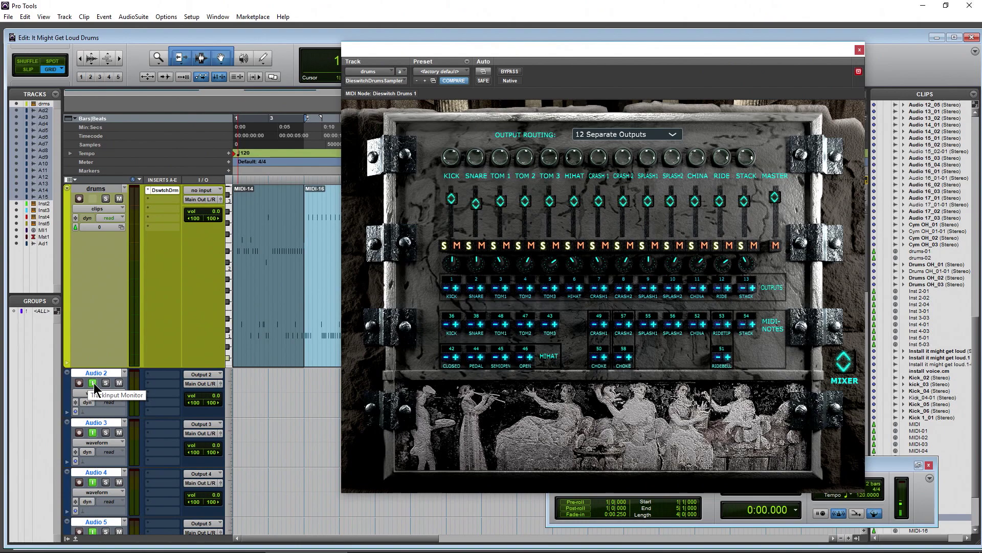
pyautogui.keyDown('alt'); pyautogui.click(94, 382); pyautogui.keyUp('alt')
pyautogui.click(94, 383)
pyautogui.scroll(-5, 82, 397)
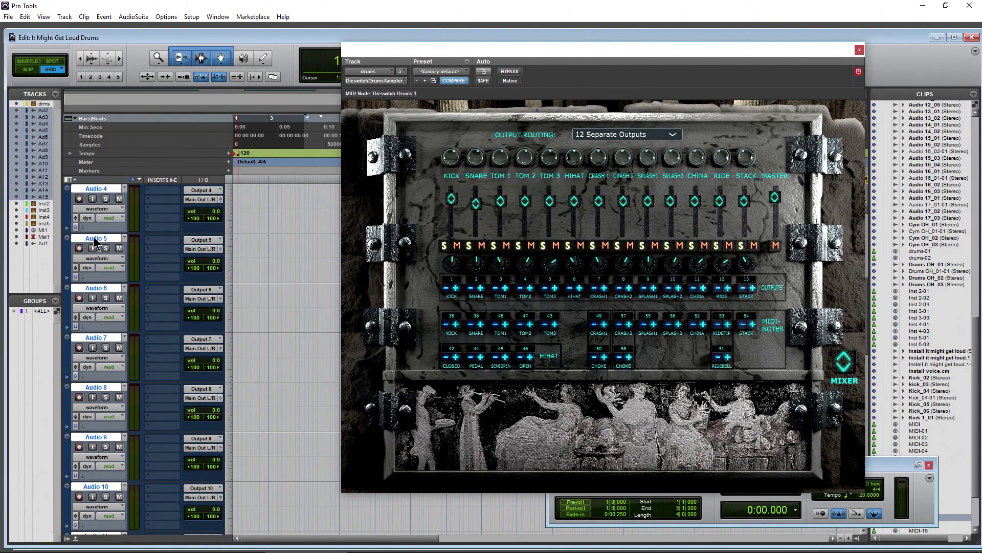
pyautogui.click(92, 199)
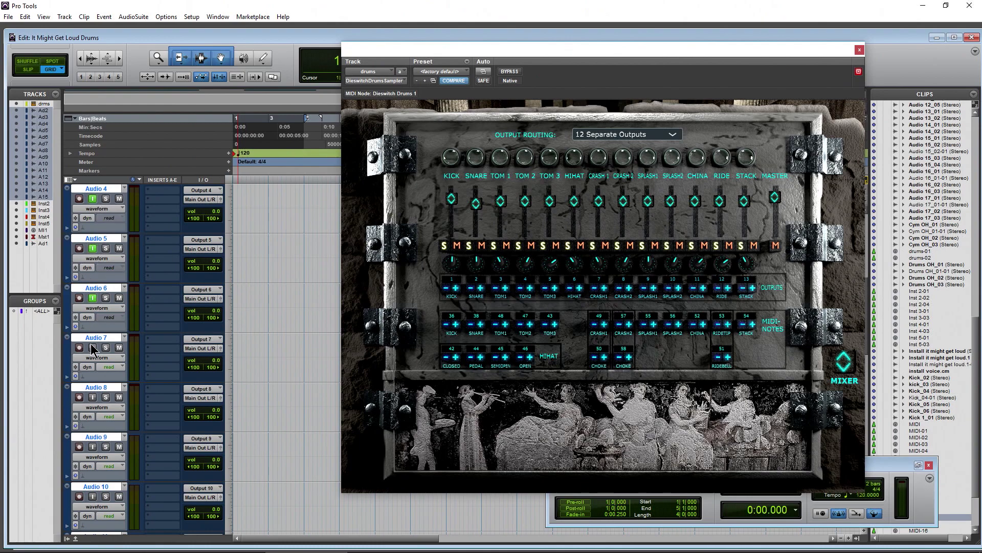
pyautogui.scroll(5, 103, 366)
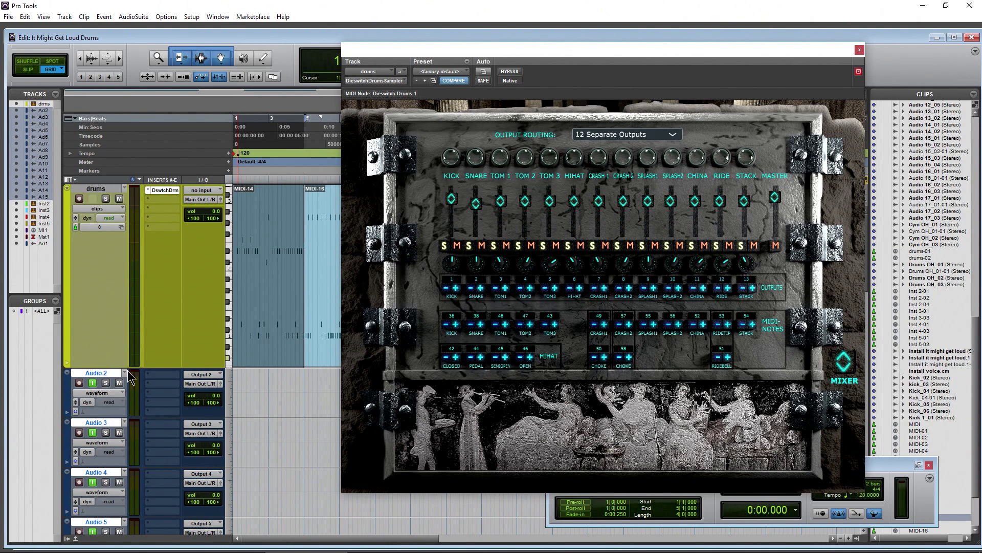
pyautogui.press('space')
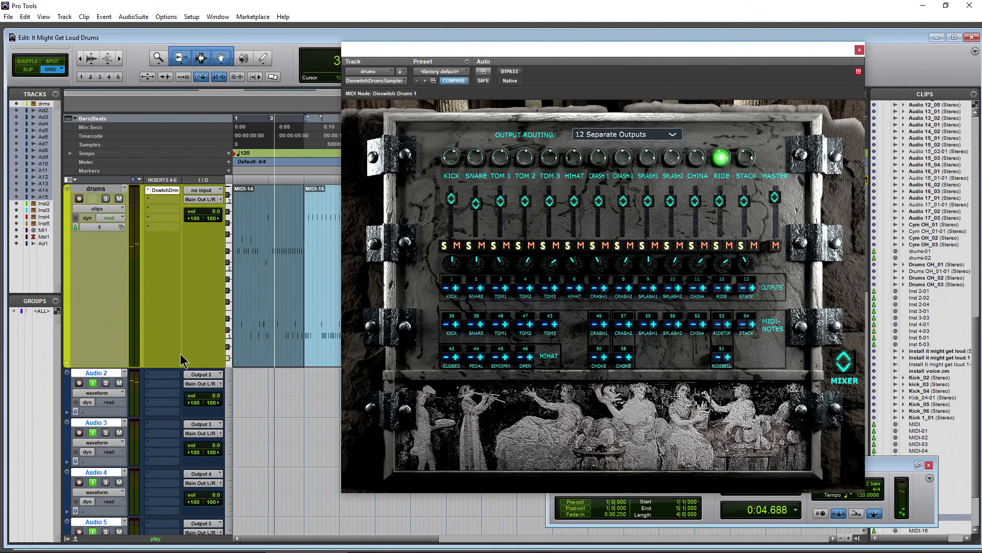
# - Stop playback and rename the Audio 2 track to 'Snare'
pyautogui.press('space')
pyautogui.doubleClick(102, 373)
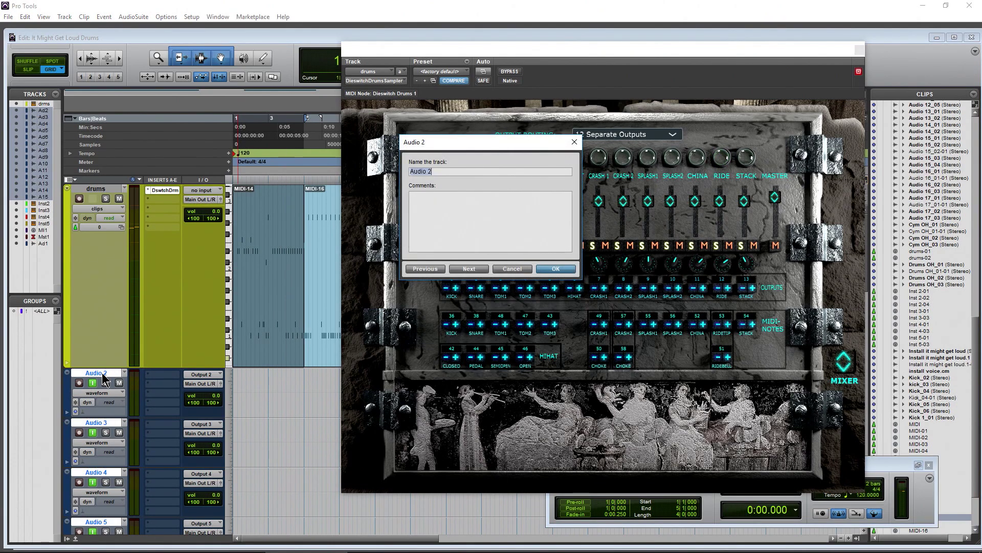
pyautogui.write('Snare')
pyautogui.press('Return')
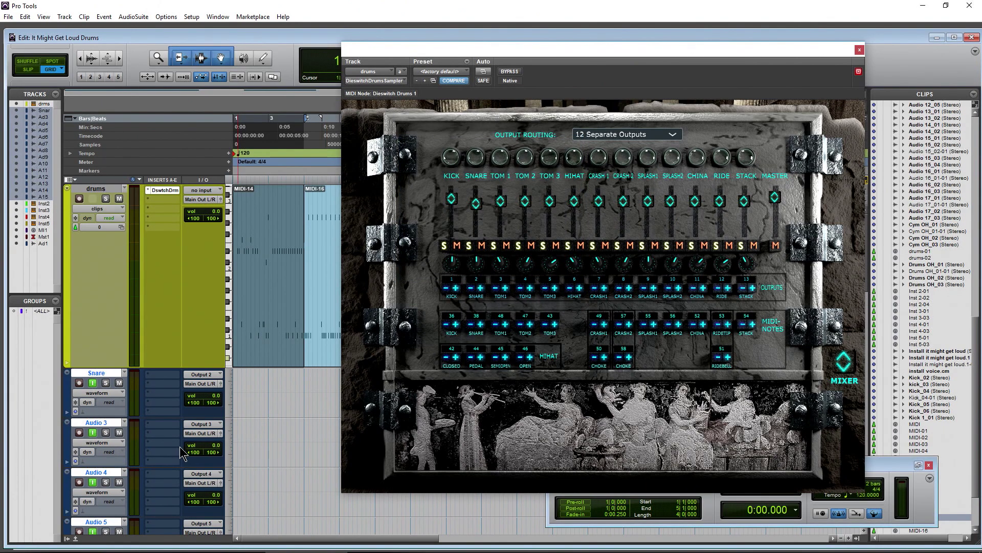
# - Enable input monitoring on Audio 9 and Audio 10, then play and stop the drums
pyautogui.scroll(-5, 129, 434)
pyautogui.scroll(-3, 129, 434)
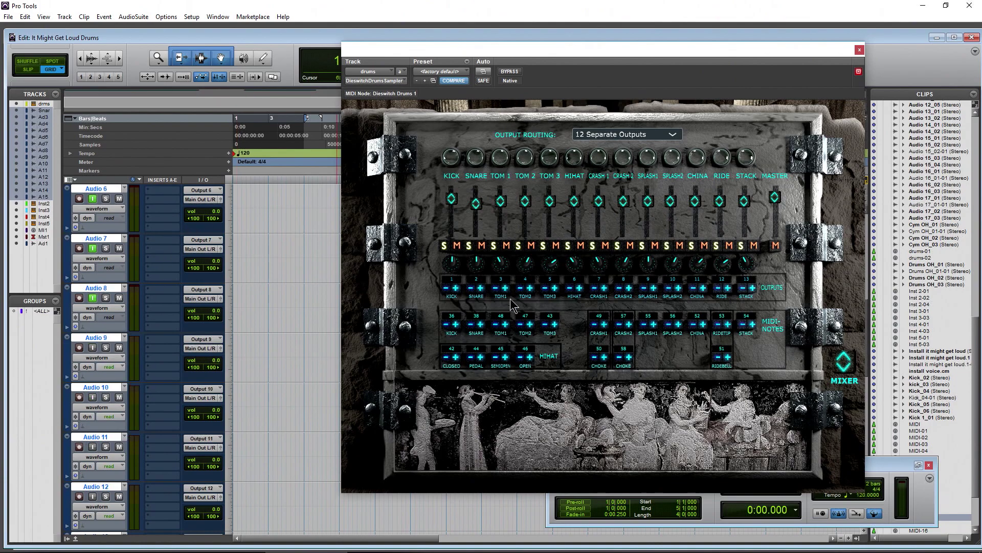
pyautogui.click(93, 348)
pyautogui.click(93, 397)
pyautogui.press('space')
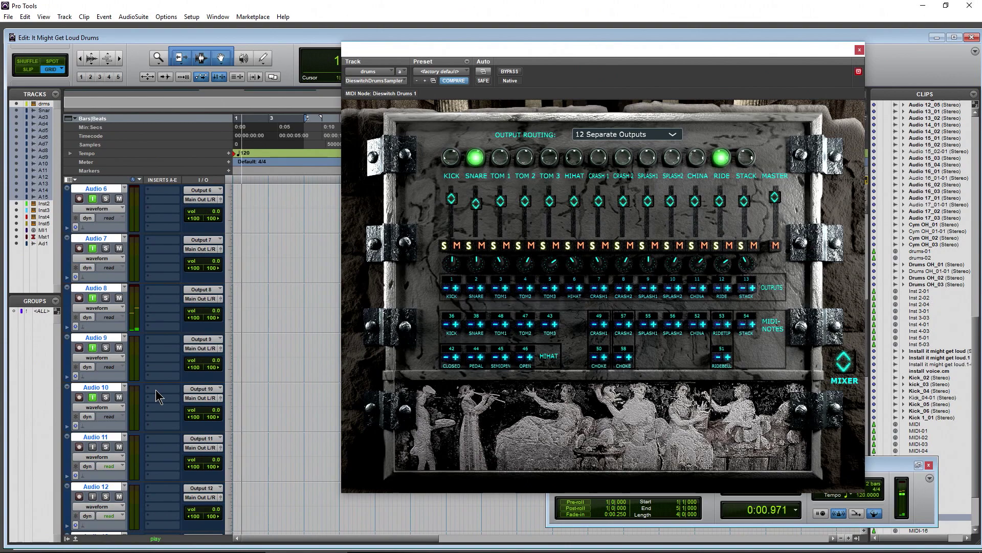
pyautogui.scroll(5, 155, 389)
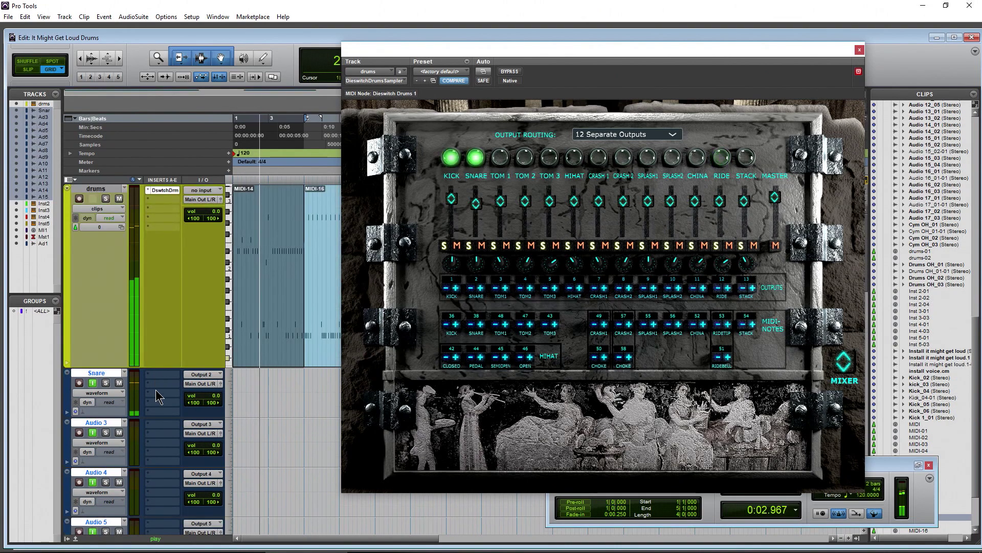
pyautogui.press('space')
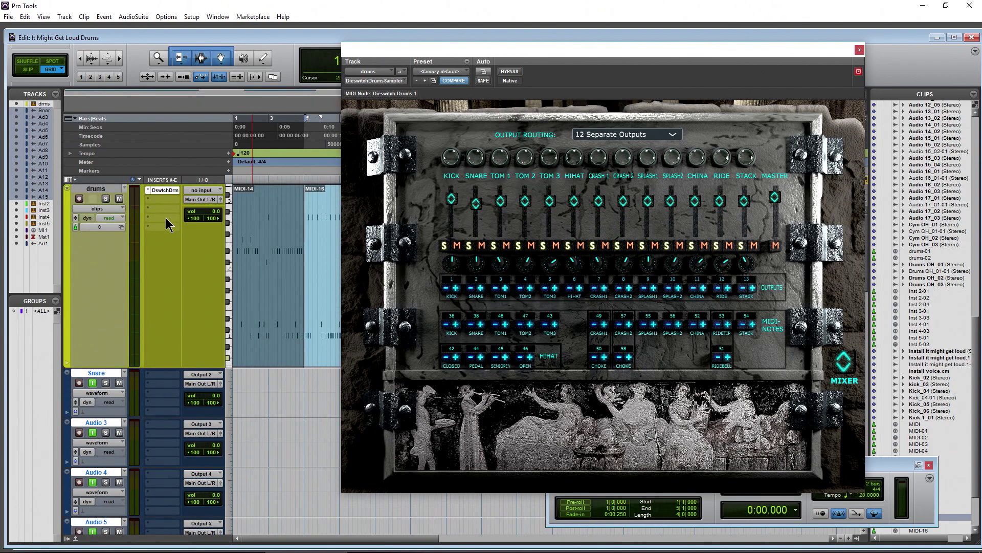
# - Check the drums track's output assignment, leaving it unchanged
pyautogui.click(200, 199)
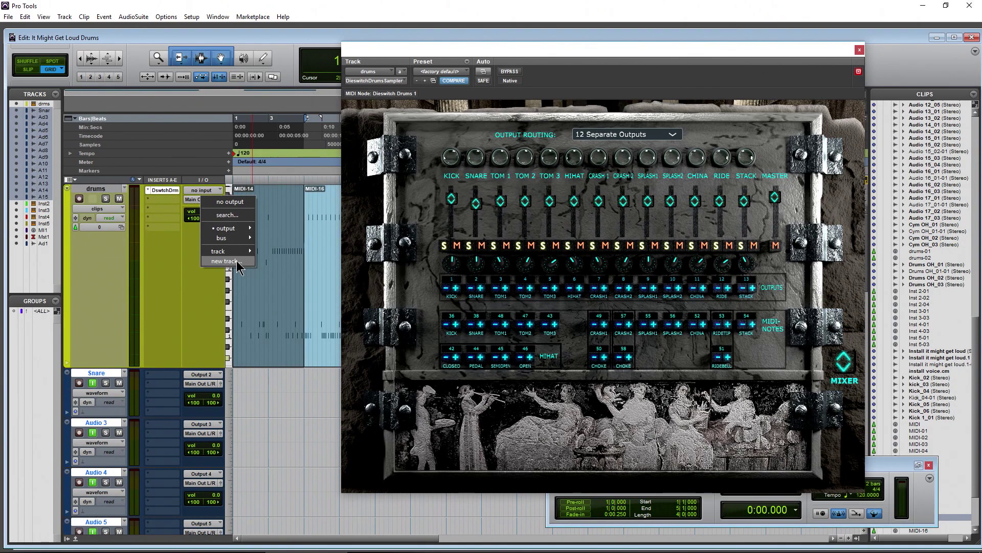
pyautogui.click(175, 314)
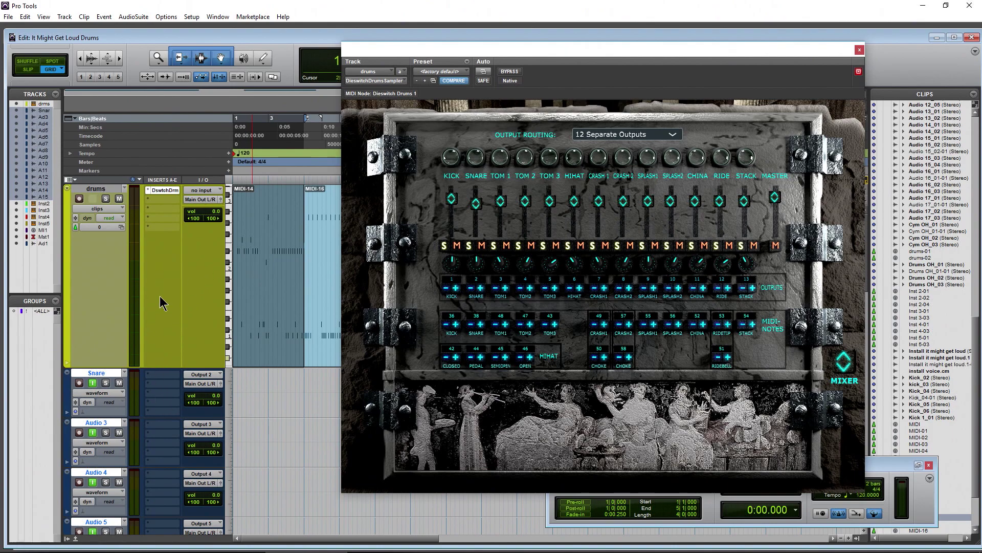
pyautogui.scroll(-5, 160, 296)
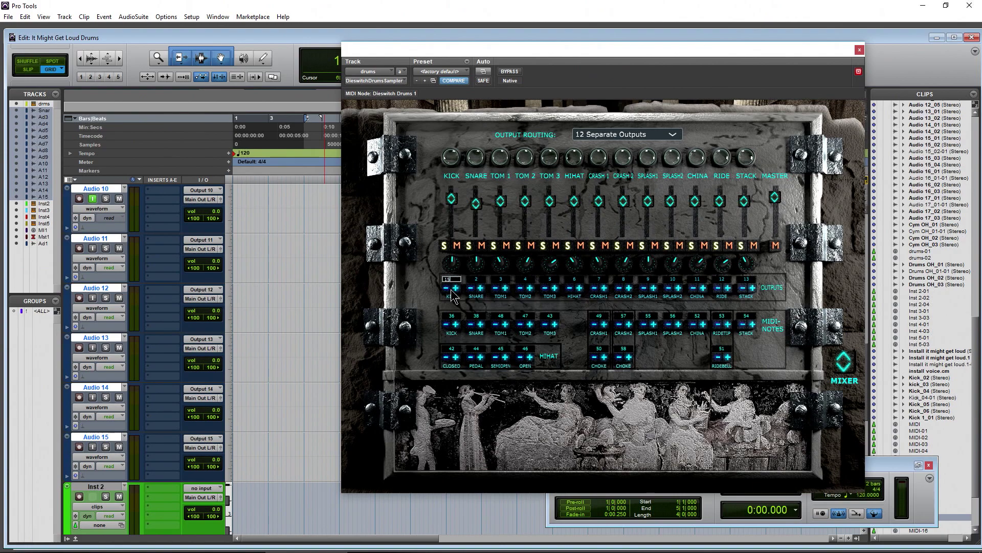
# - Play the drums, enable input monitoring on Audio 15 and rename it KICK
pyautogui.press('space')
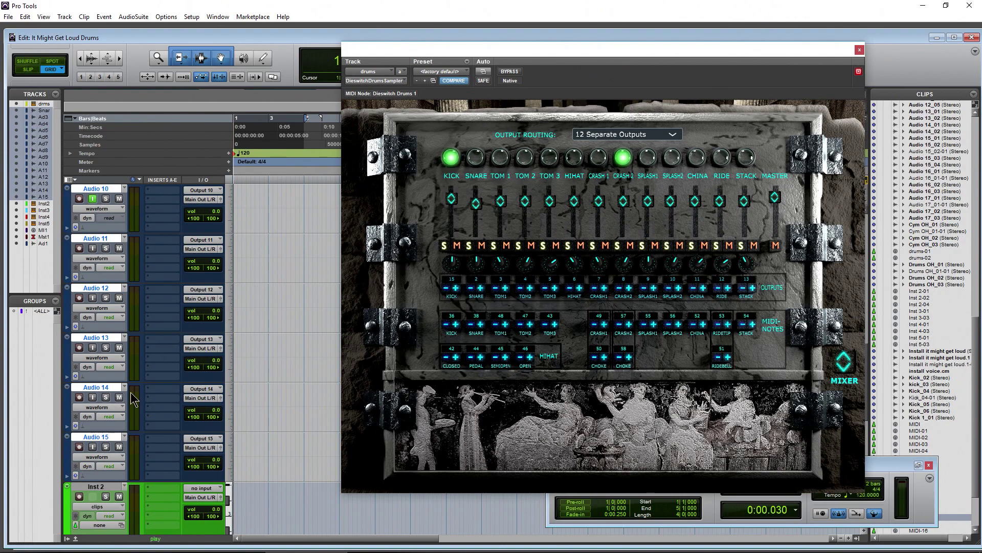
pyautogui.click(93, 446)
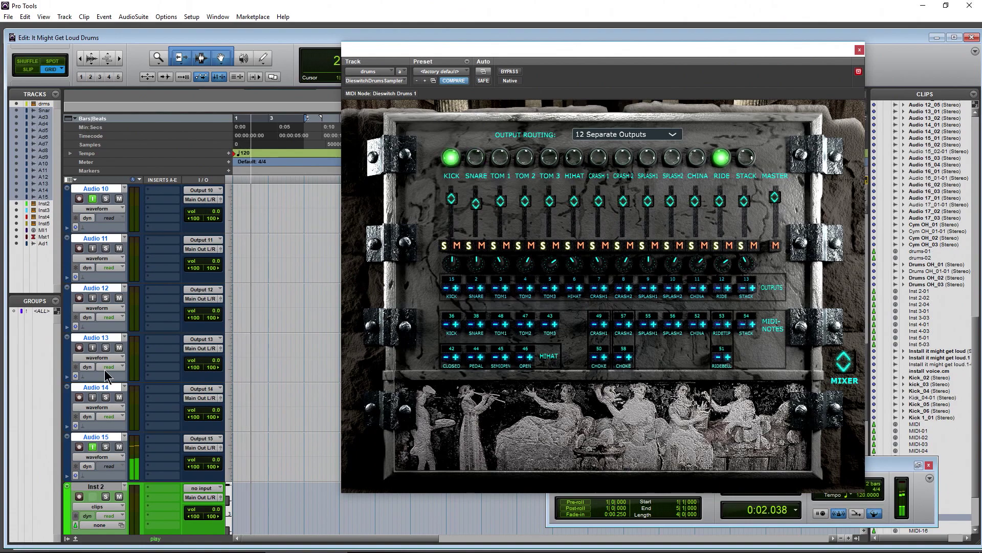
pyautogui.doubleClick(102, 438)
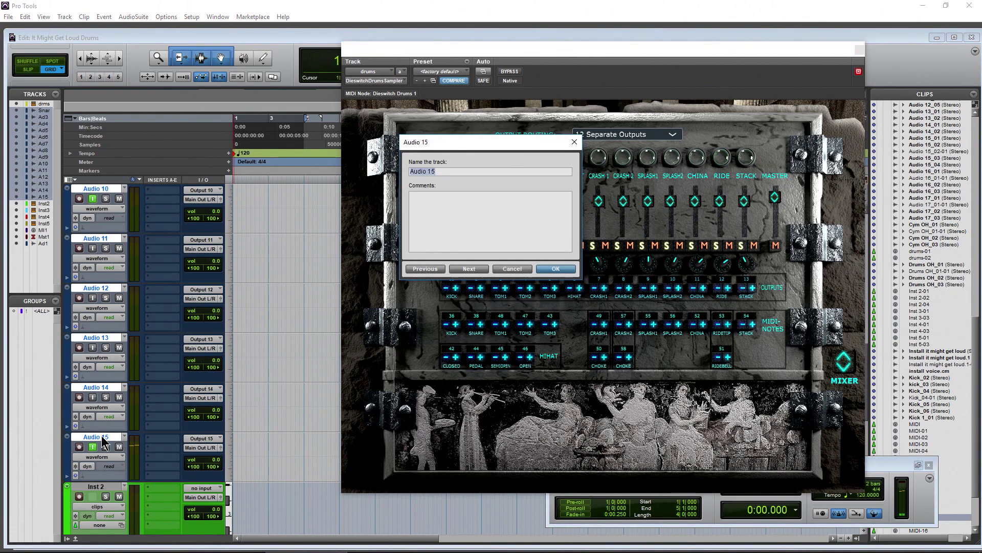
pyautogui.write('KiCK')
pyautogui.press('Return')
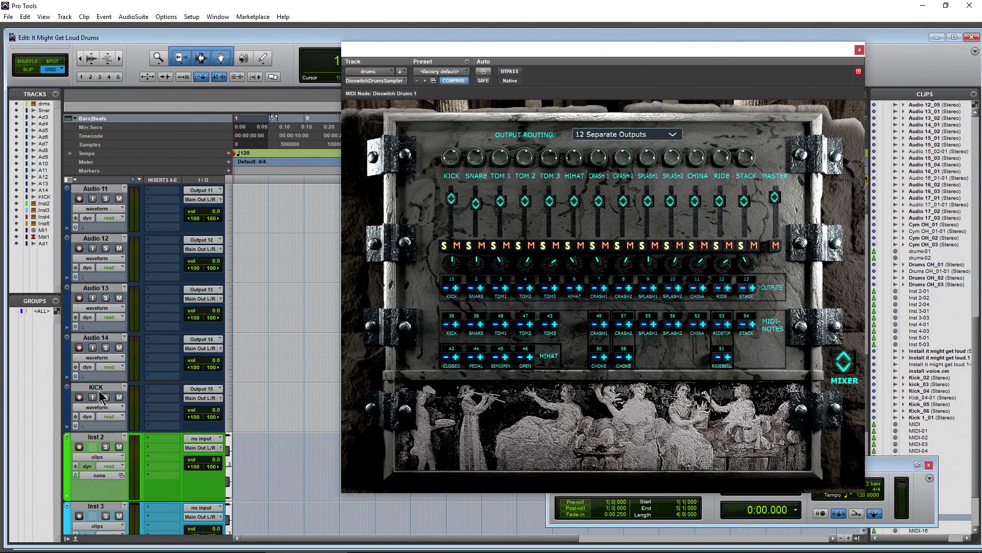
# - Select the KICK track, make the drums track taller, then play and stop the drum part
pyautogui.click(107, 389)
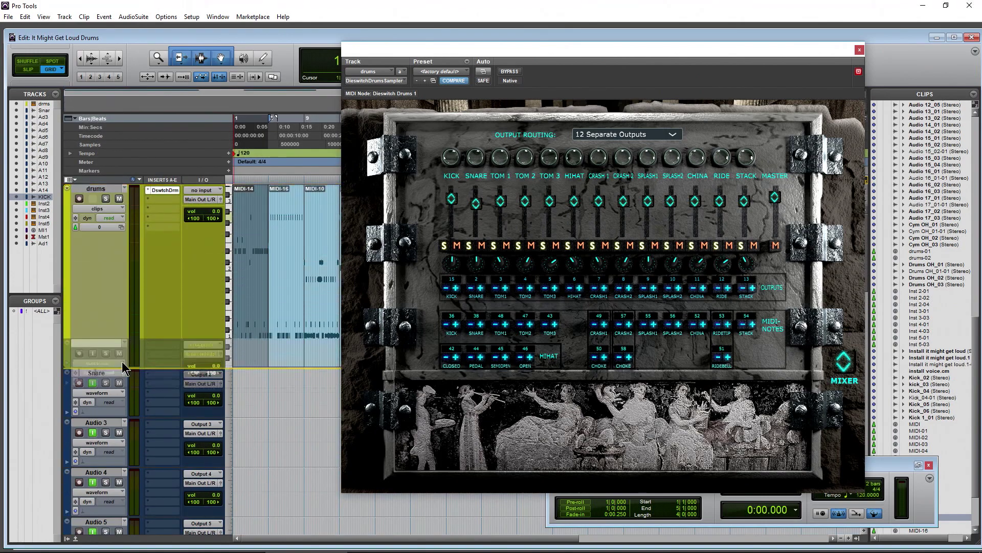
pyautogui.moveTo(145, 343); pyautogui.dragTo(98, 387)
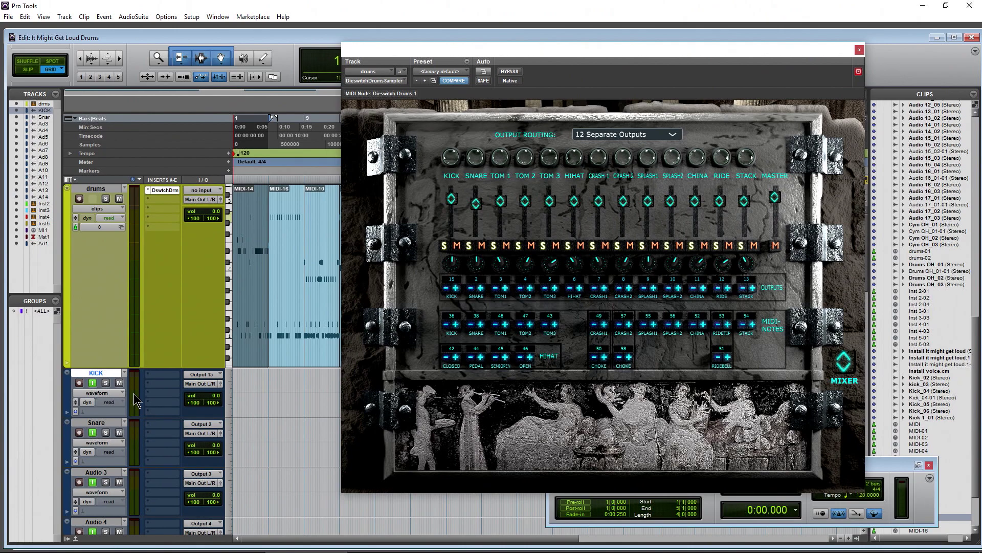
pyautogui.press('space')
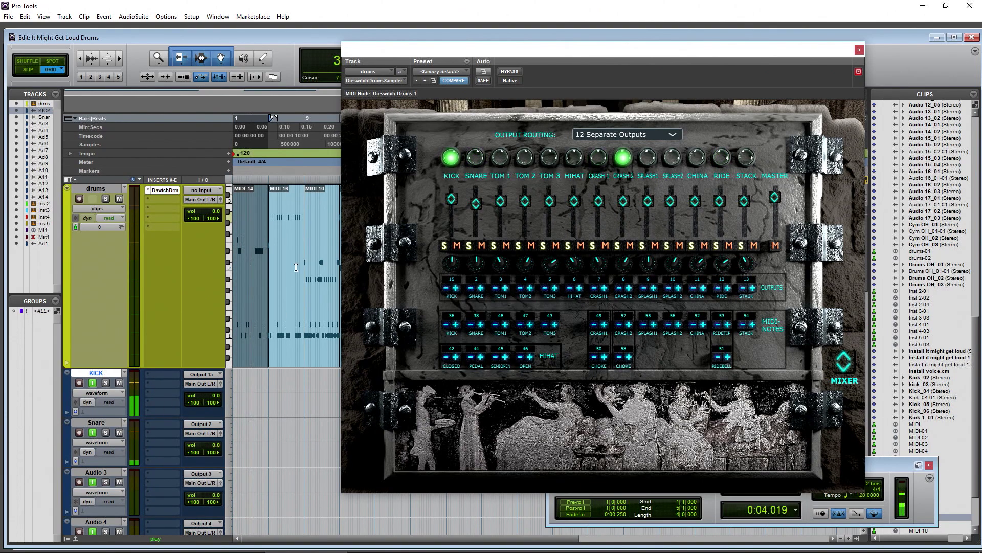
pyautogui.press('space')
# - Zoom out to about 30 seconds and play the drums from bar 10, stopping back there
pyautogui.hotkey('ctrl', '[')
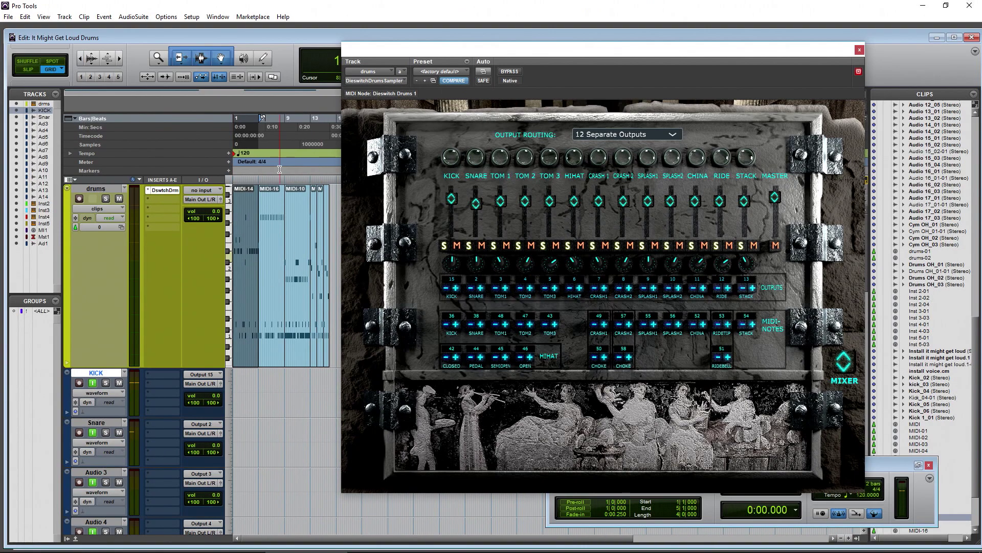
pyautogui.click(291, 154)
pyautogui.press('space')
pyautogui.scroll(-3, 171, 294)
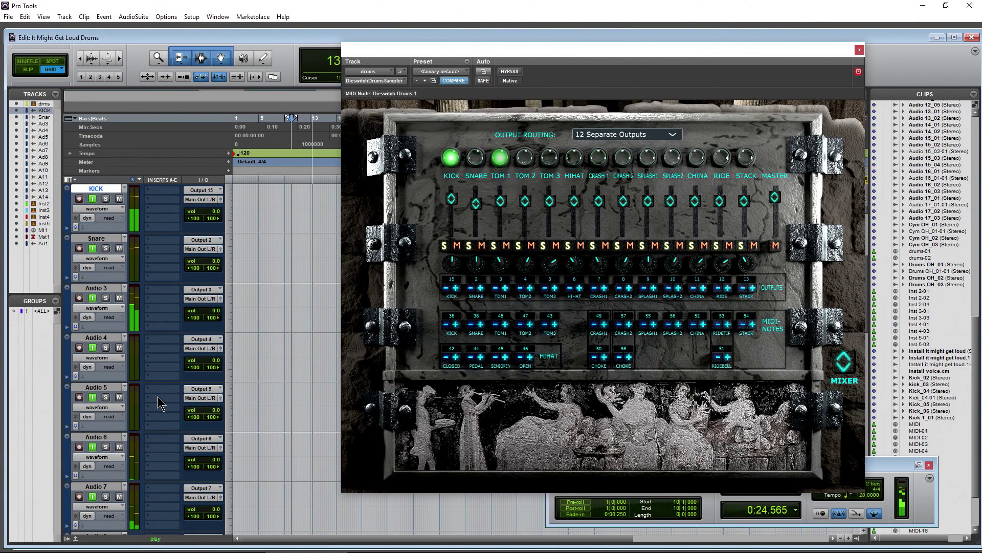
pyautogui.scroll(3, 158, 397)
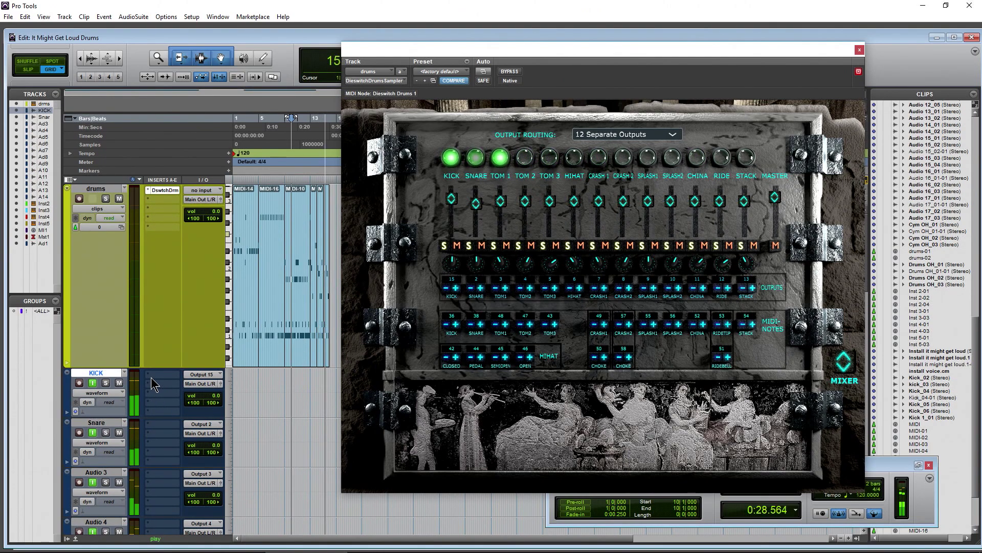
pyautogui.press('space')
# - Turn off input monitoring on all audio tracks and nudge the SNARE and TOM 1 levels
pyautogui.scroll(-5, 153, 385)
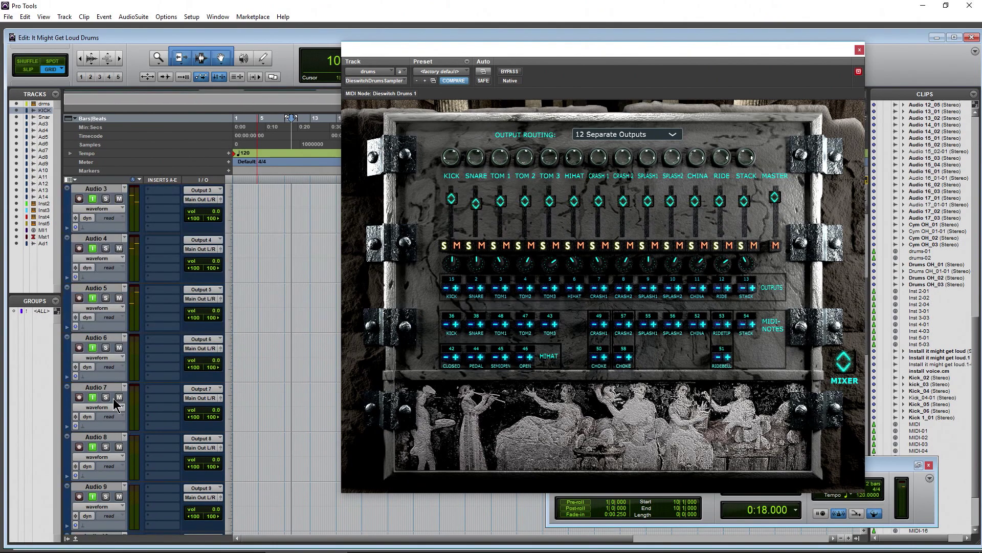
pyautogui.scroll(5, 113, 398)
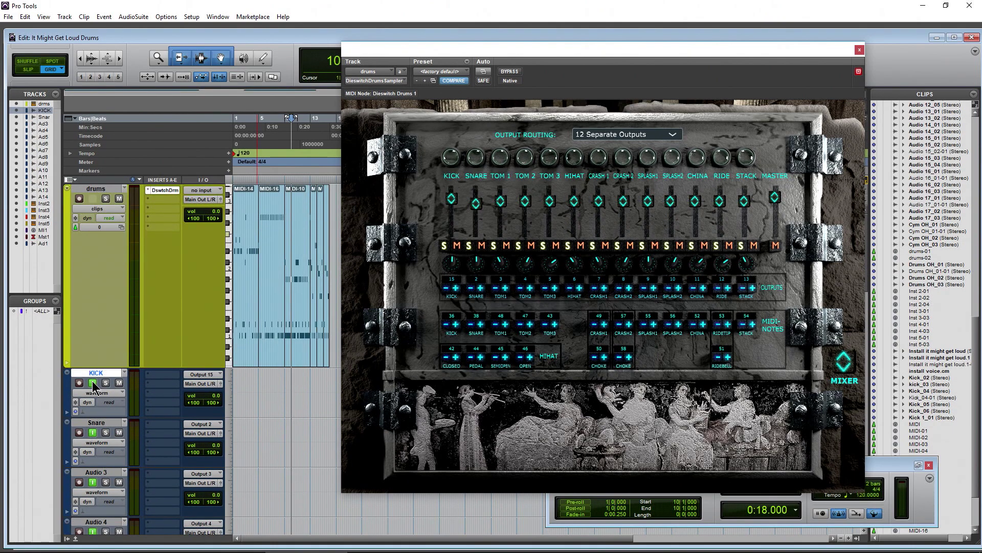
pyautogui.keyDown('alt'); pyautogui.click(92, 382); pyautogui.keyUp('alt')
pyautogui.moveTo(611, 53); pyautogui.dragTo(614, 49)
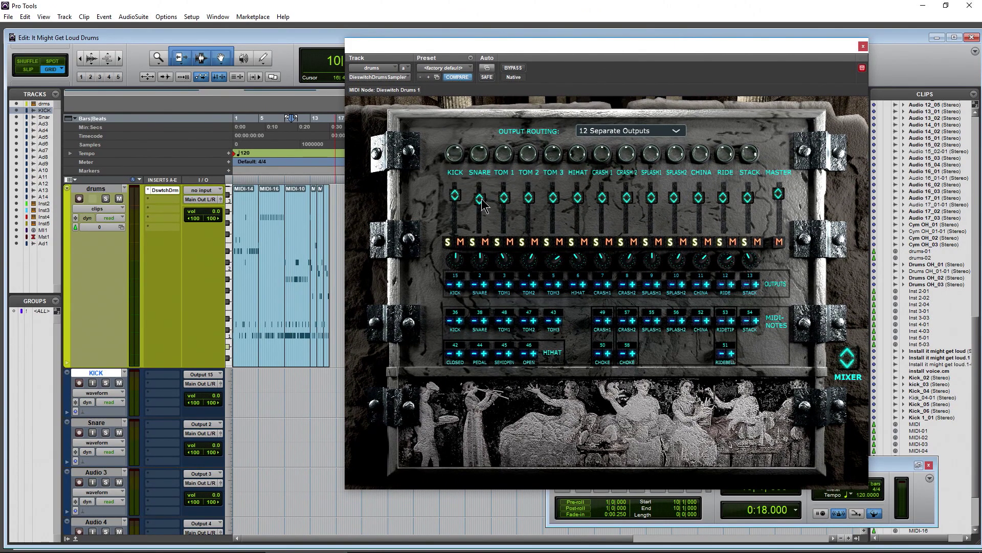
pyautogui.moveTo(482, 201); pyautogui.dragTo(577, 204)
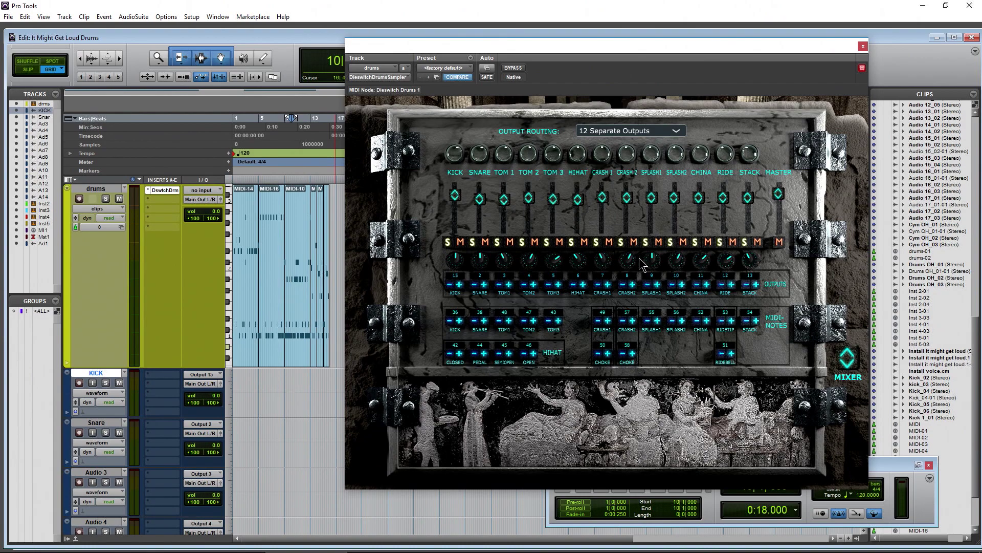
# - Record-arm the KICK track and start recording the drum outputs
pyautogui.scroll(-5, 197, 388)
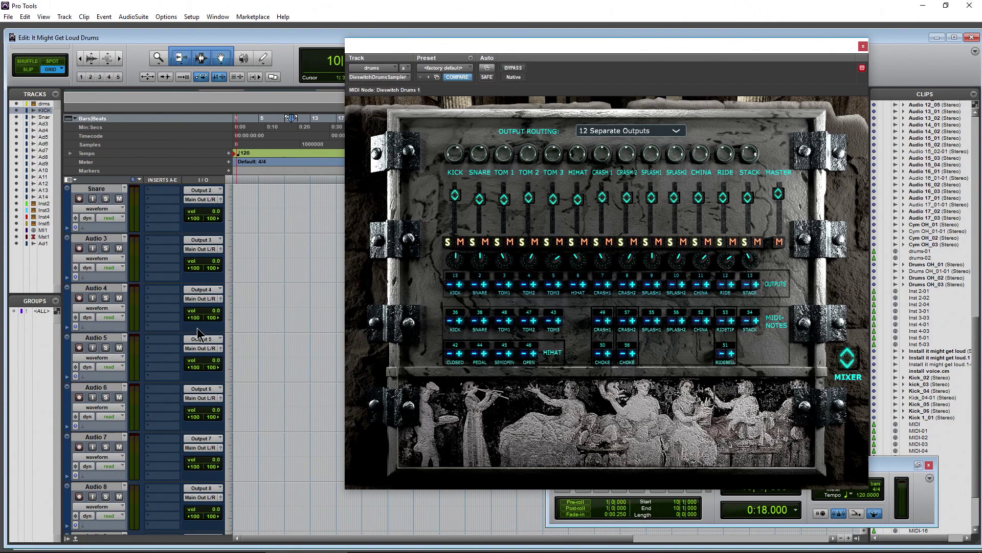
pyautogui.scroll(5, 154, 358)
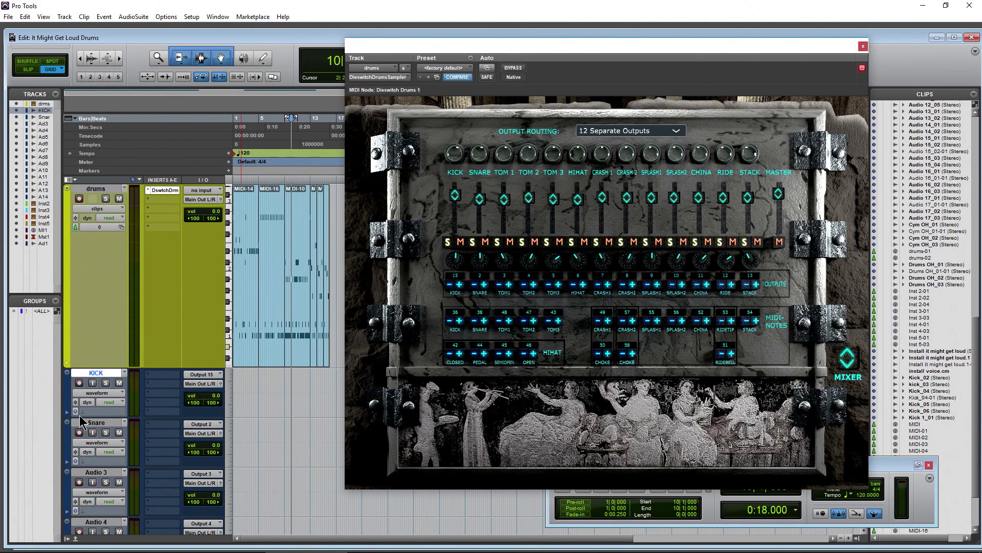
pyautogui.scroll(-3, 100, 370)
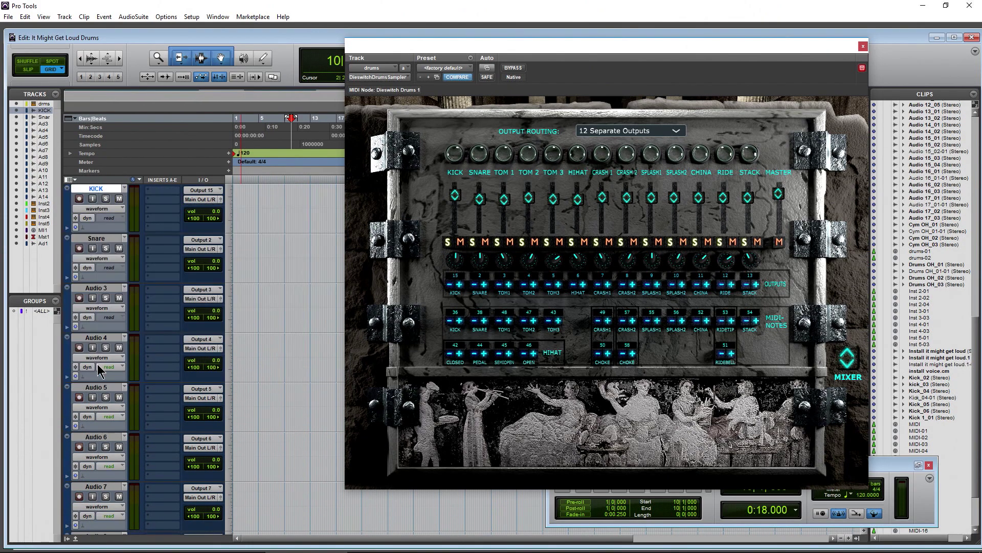
pyautogui.hotkey('shift', 'r')
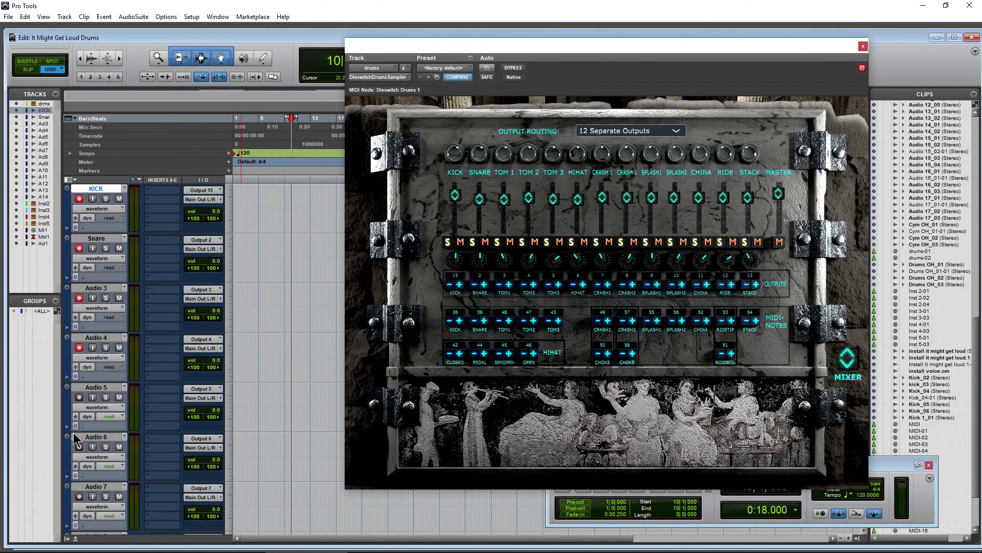
pyautogui.scroll(3, 232, 412)
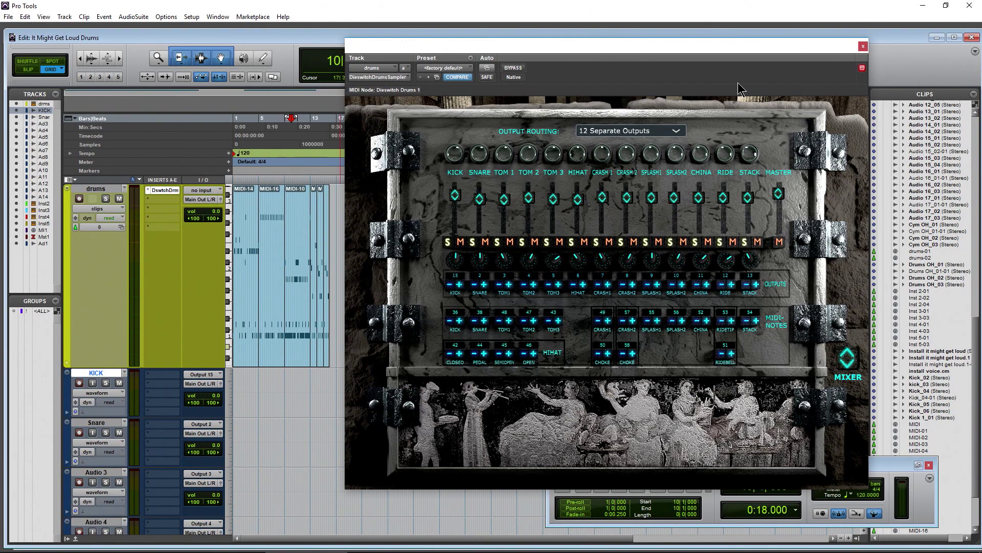
pyautogui.moveTo(688, 45); pyautogui.dragTo(694, 96)
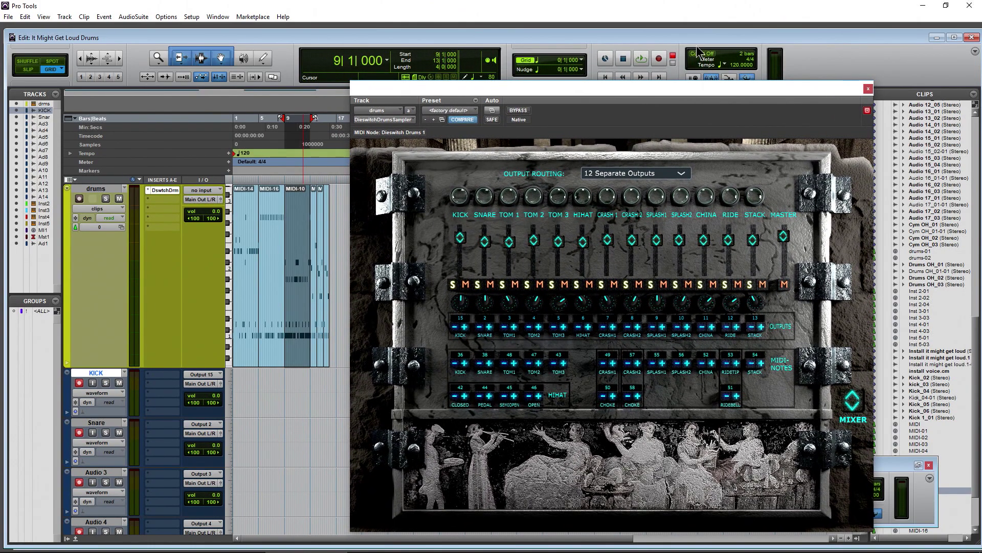
pyautogui.click(642, 60)
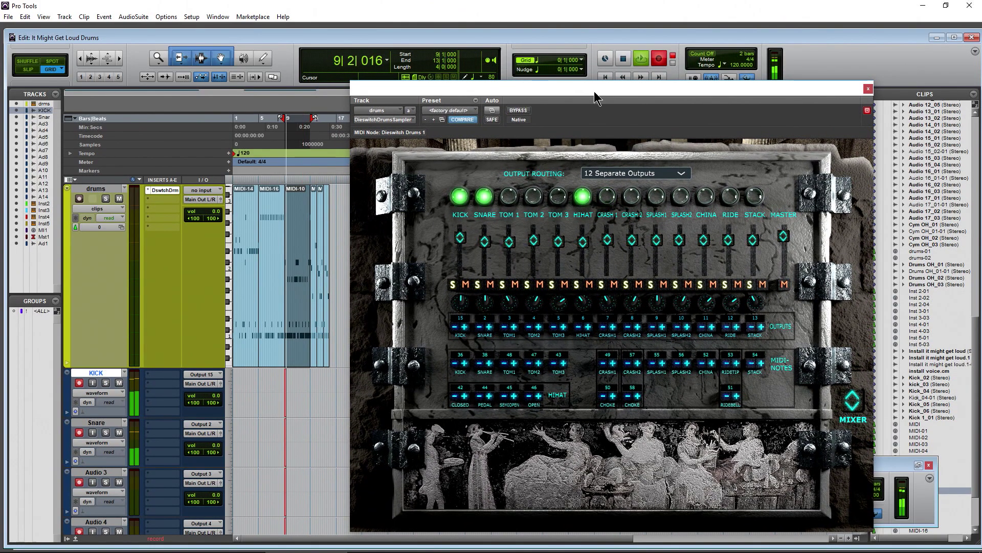
pyautogui.moveTo(594, 91); pyautogui.dragTo(604, 40)
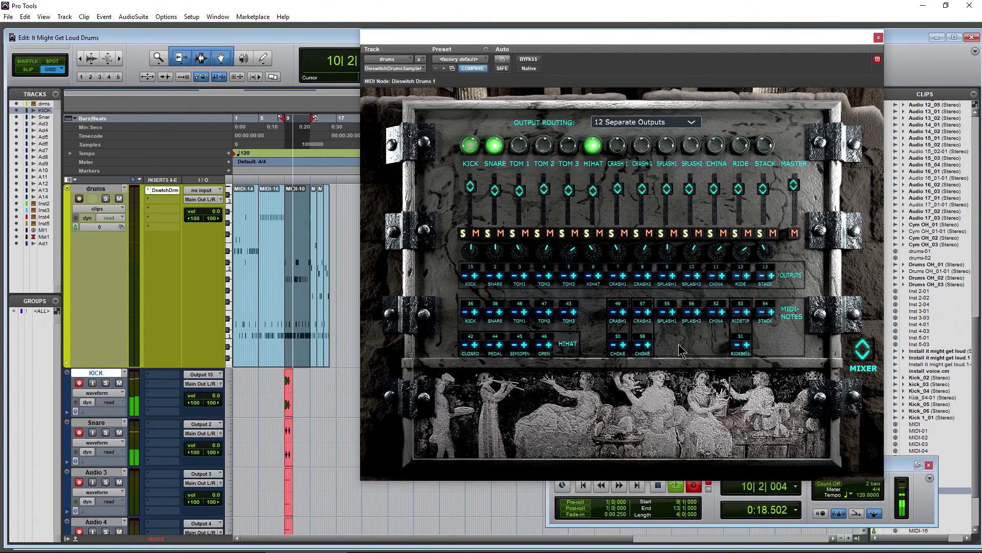
# - Show the drum-kit view, stop recording, disarm KICK and select the recorded KICK_07 clip
pyautogui.click(857, 356)
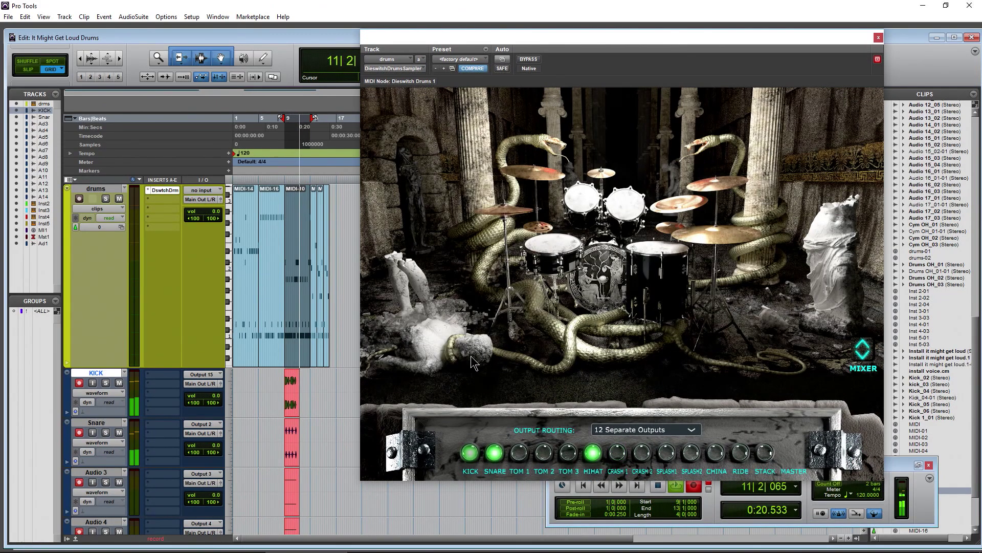
pyautogui.moveTo(609, 37); pyautogui.dragTo(641, 57)
pyautogui.press('space')
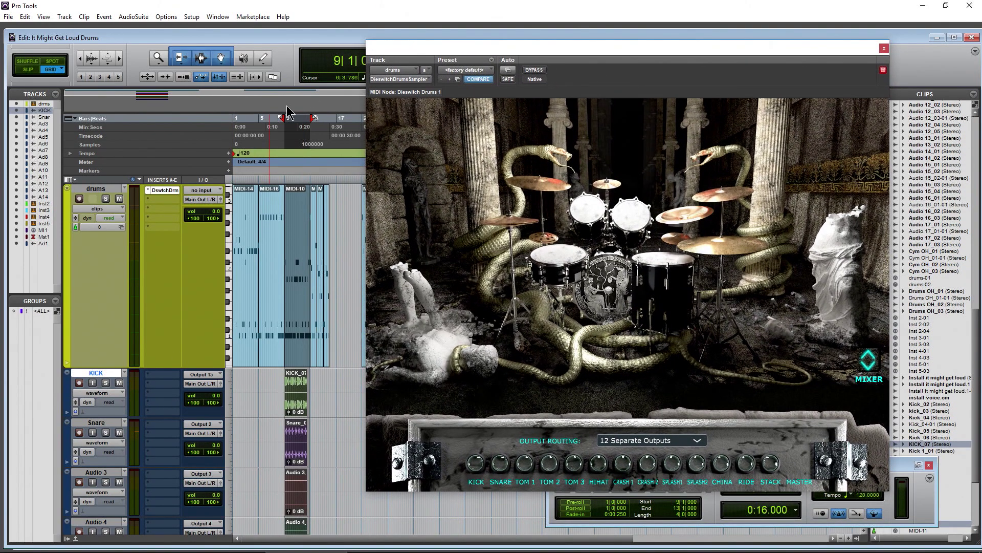
pyautogui.press('Return')
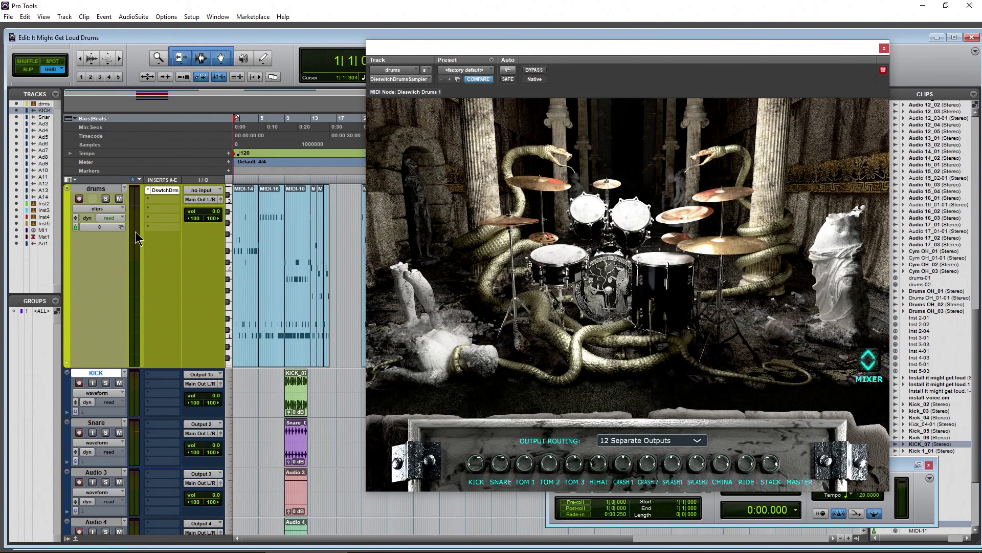
pyautogui.click(79, 383)
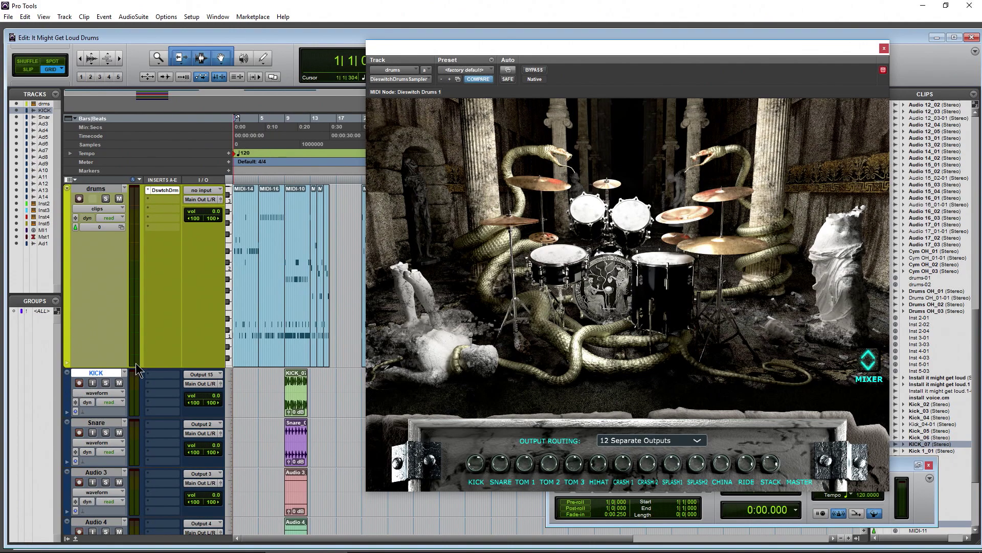
pyautogui.click(295, 404)
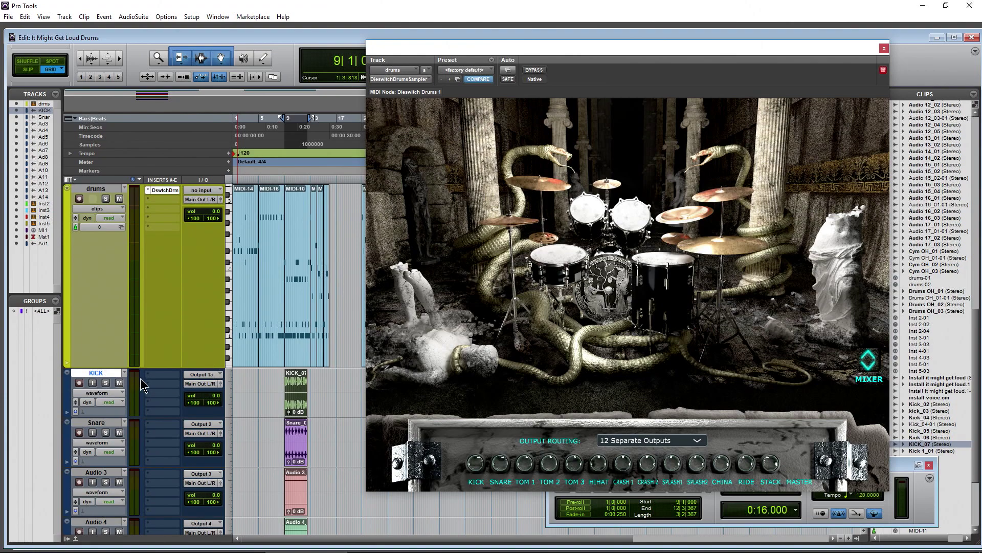
pyautogui.click(160, 383)
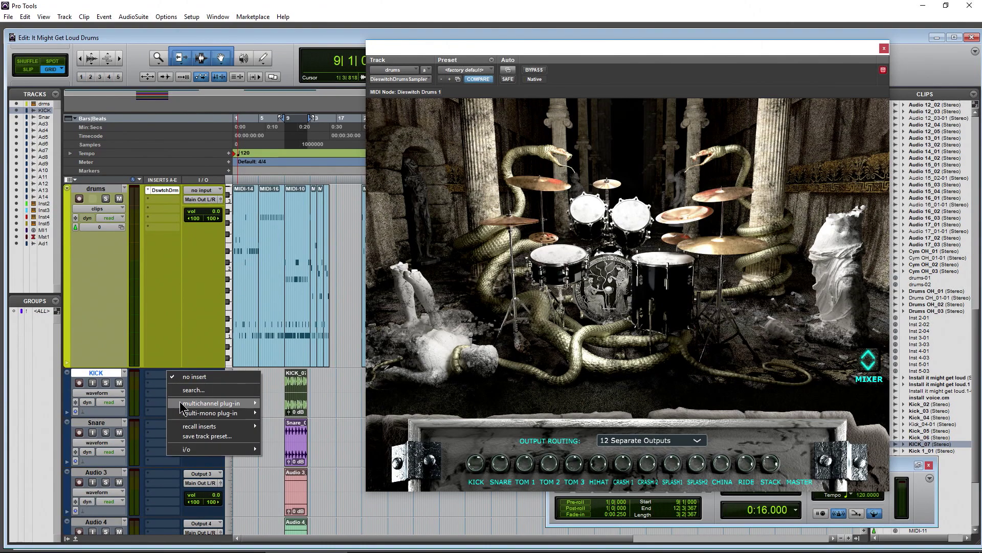
pyautogui.moveTo(187, 403)
pyautogui.moveTo(314, 319)
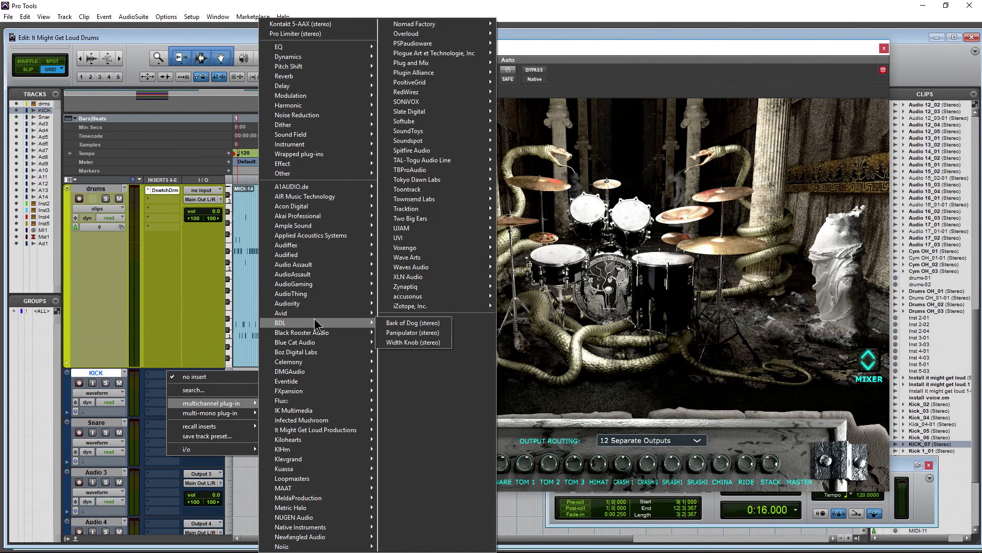
pyautogui.moveTo(303, 441)
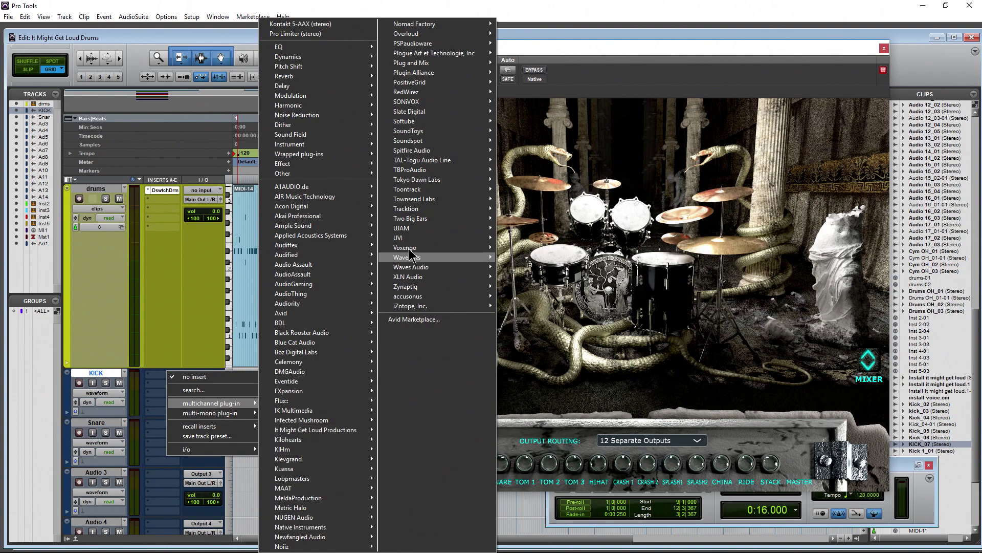
pyautogui.moveTo(416, 258)
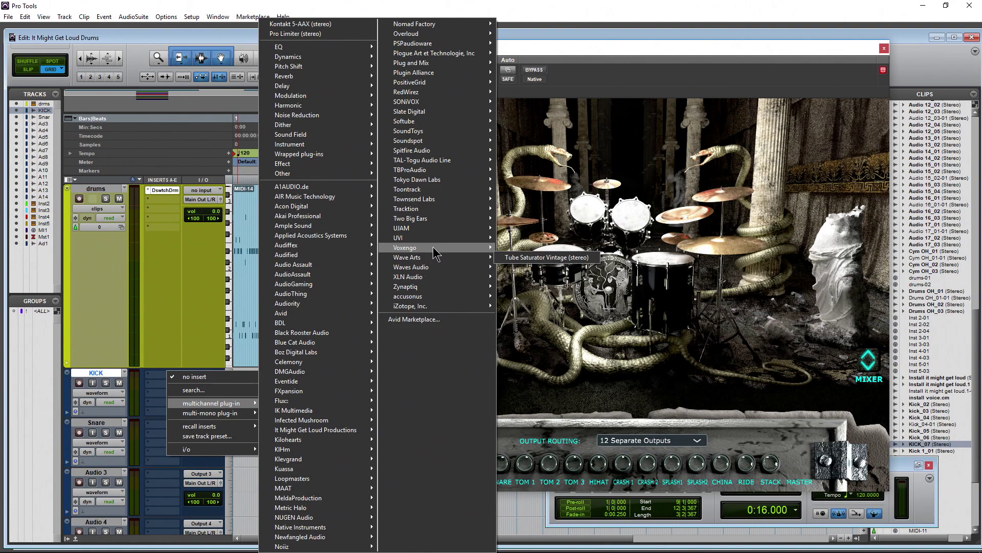
pyautogui.moveTo(435, 279)
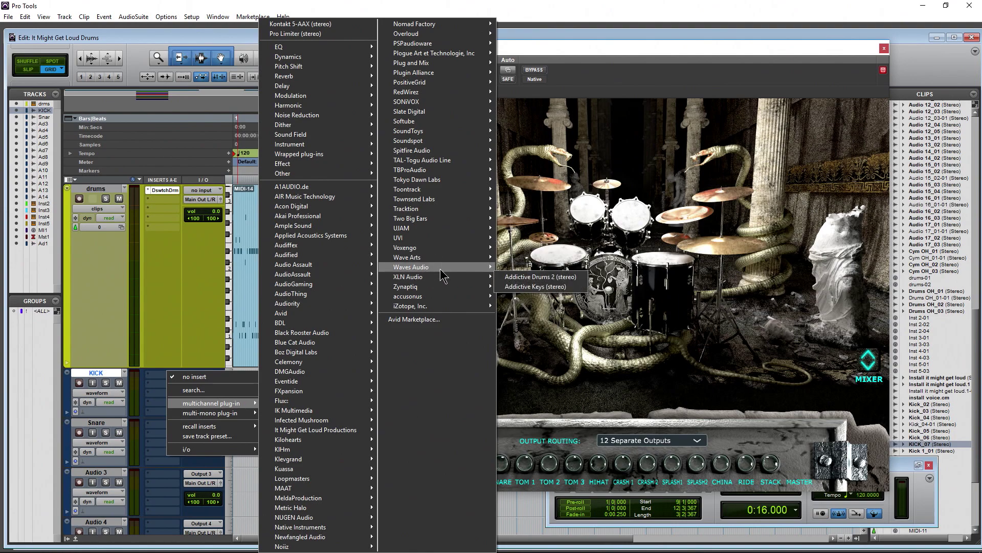
pyautogui.click(407, 338)
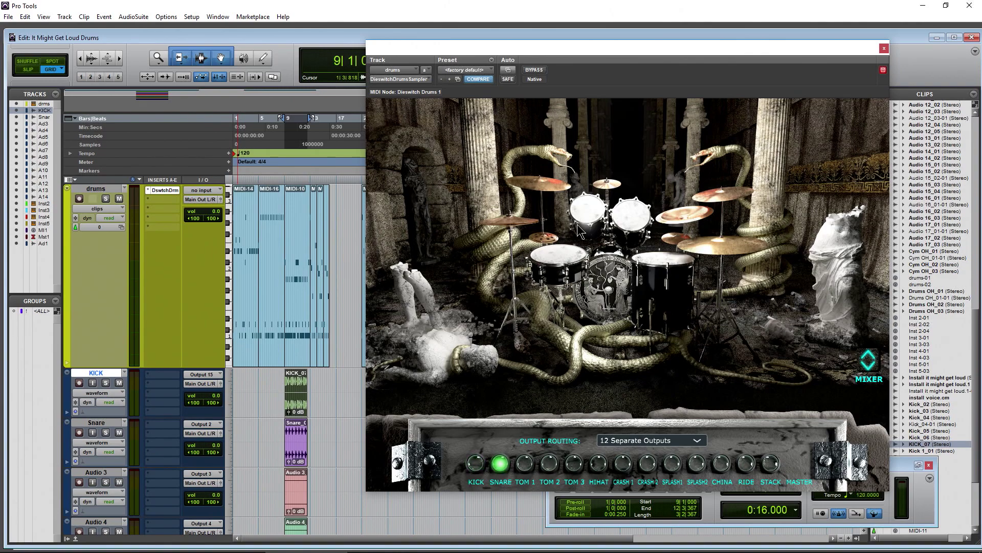
# - Audition the kick drum and toggle input monitoring on the KICK track
pyautogui.click(605, 289)
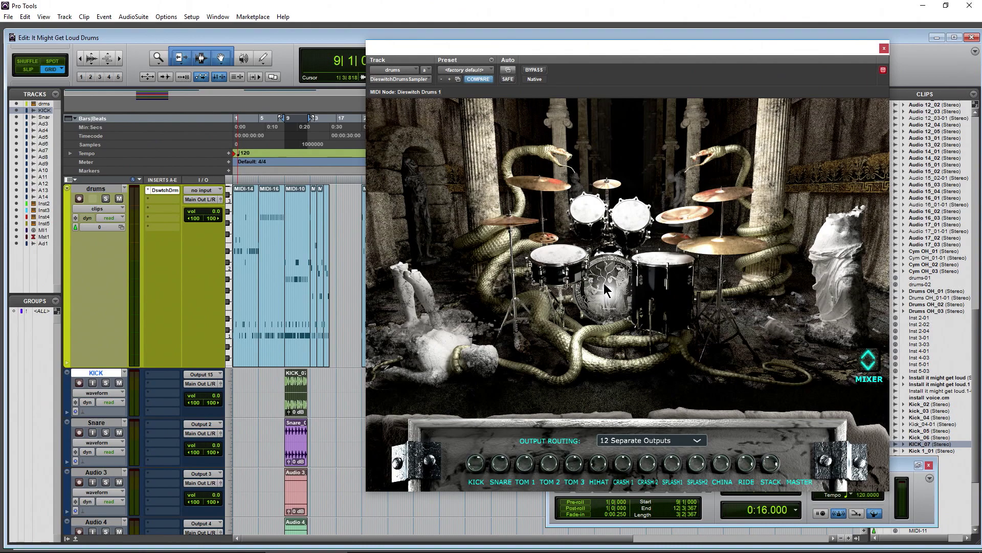
pyautogui.click(606, 289)
pyautogui.click(605, 289)
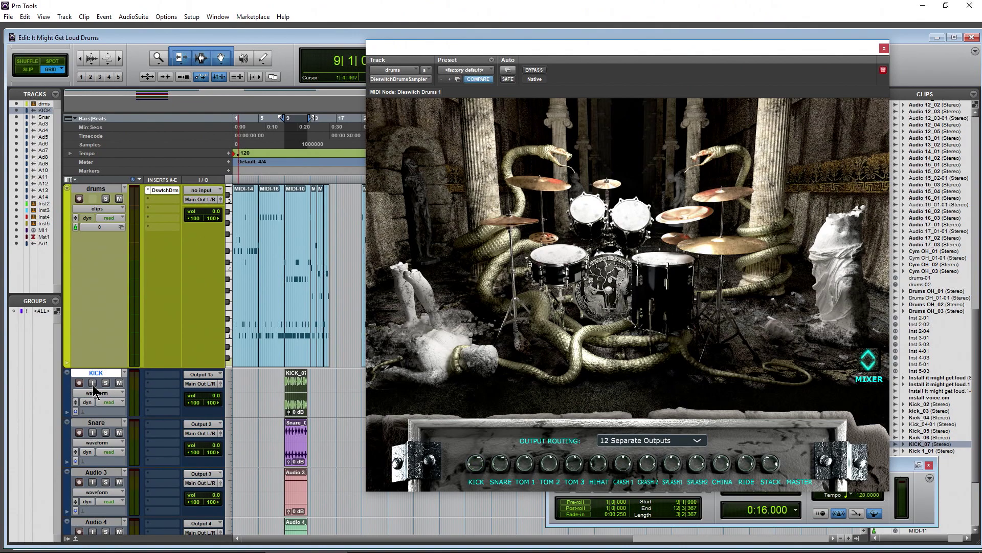
pyautogui.click(93, 384)
pyautogui.click(611, 296)
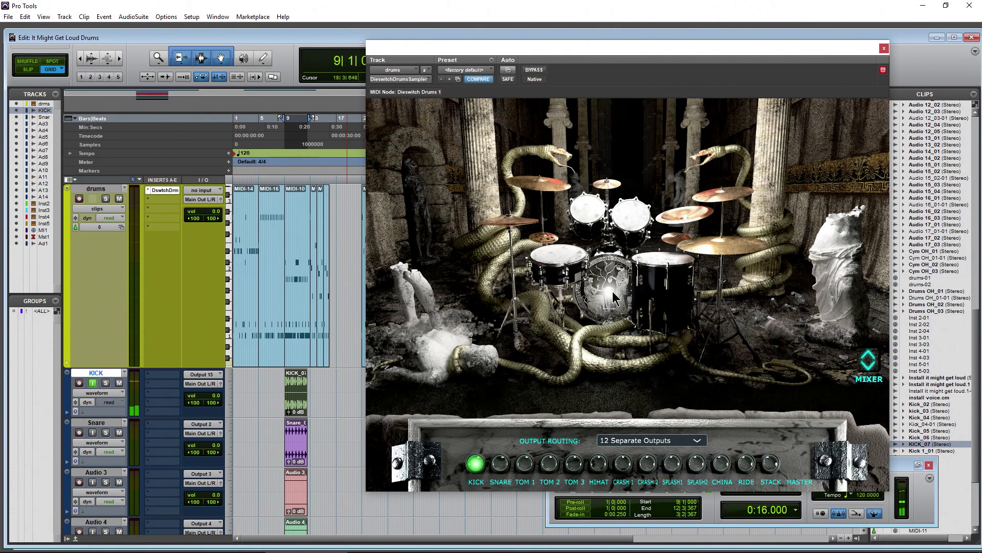
pyautogui.click(614, 297)
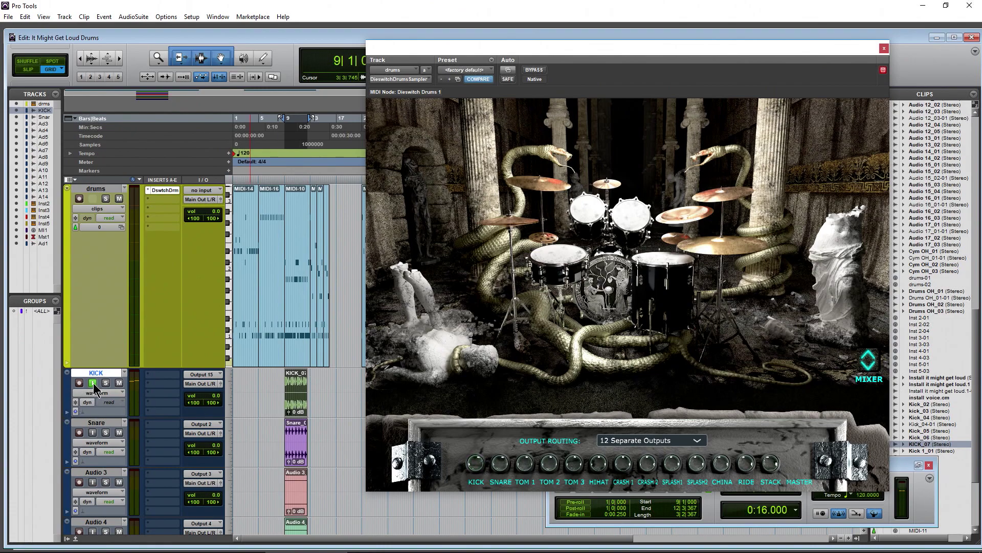
# - Route the kit to 1 Stereo Output and audition the kick, snare and toms
pyautogui.click(671, 441)
pyautogui.click(665, 454)
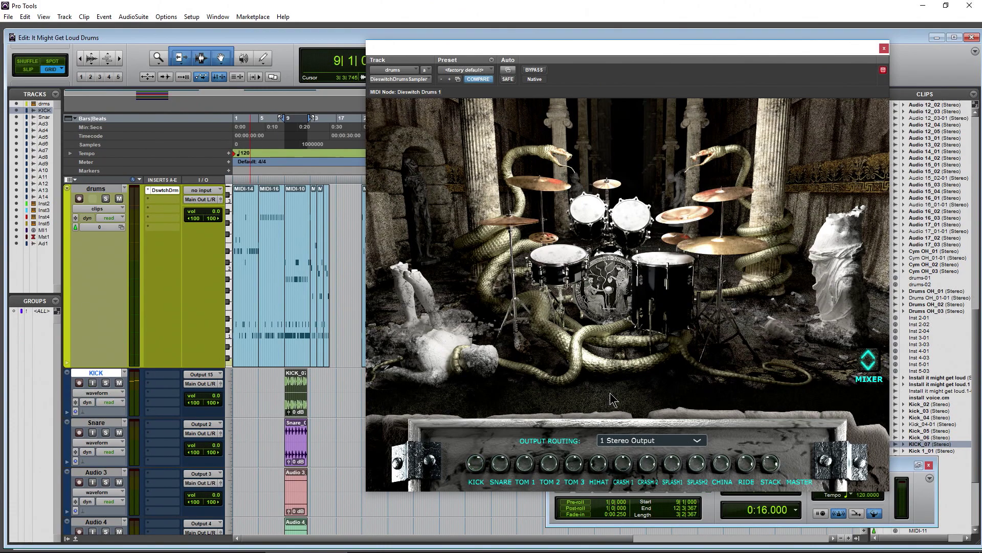
pyautogui.click(609, 305)
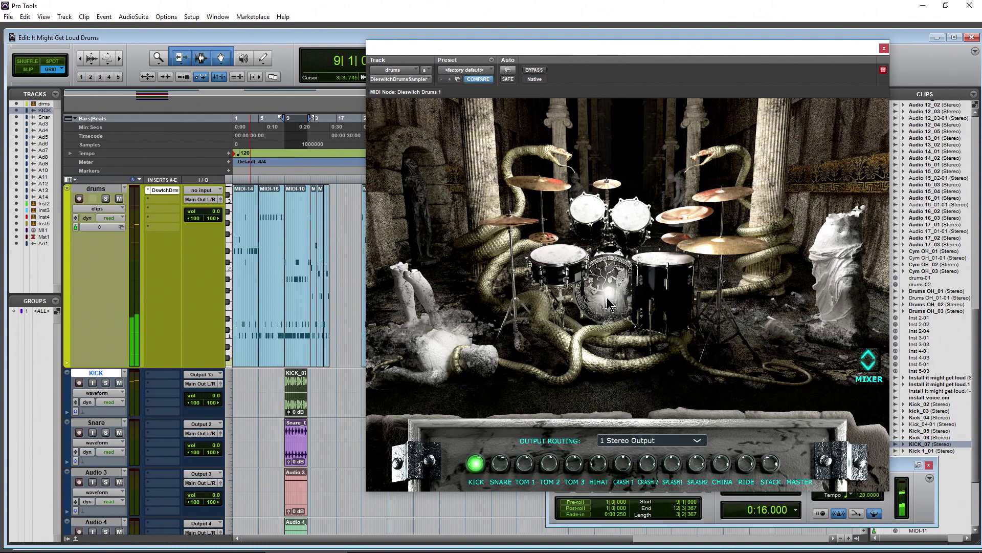
pyautogui.click(557, 259)
pyautogui.click(663, 264)
pyautogui.click(631, 218)
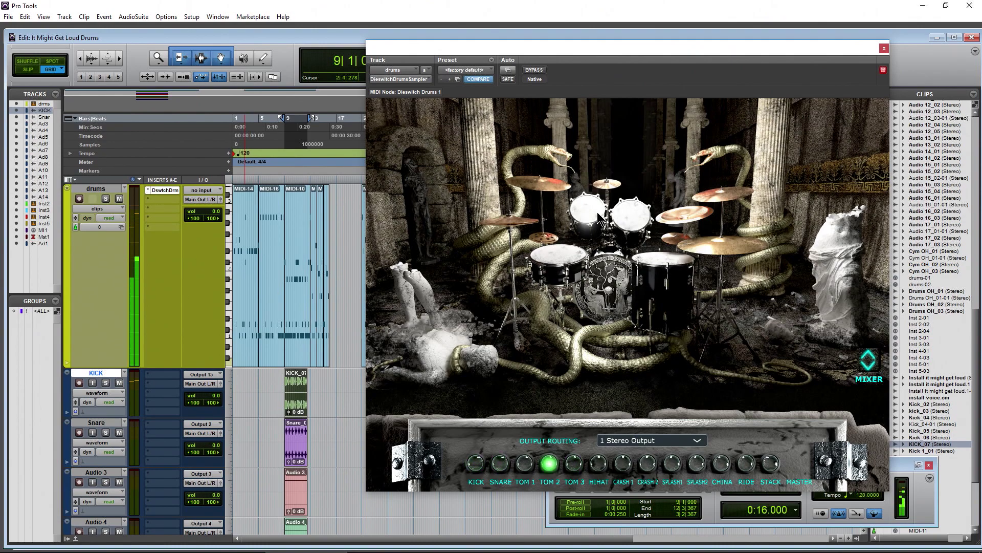
pyautogui.click(598, 218)
# - Switch back to 12 Separate Outputs, test the kick and reveal the per-drum mixer panel
pyautogui.click(646, 440)
pyautogui.click(648, 464)
pyautogui.click(609, 289)
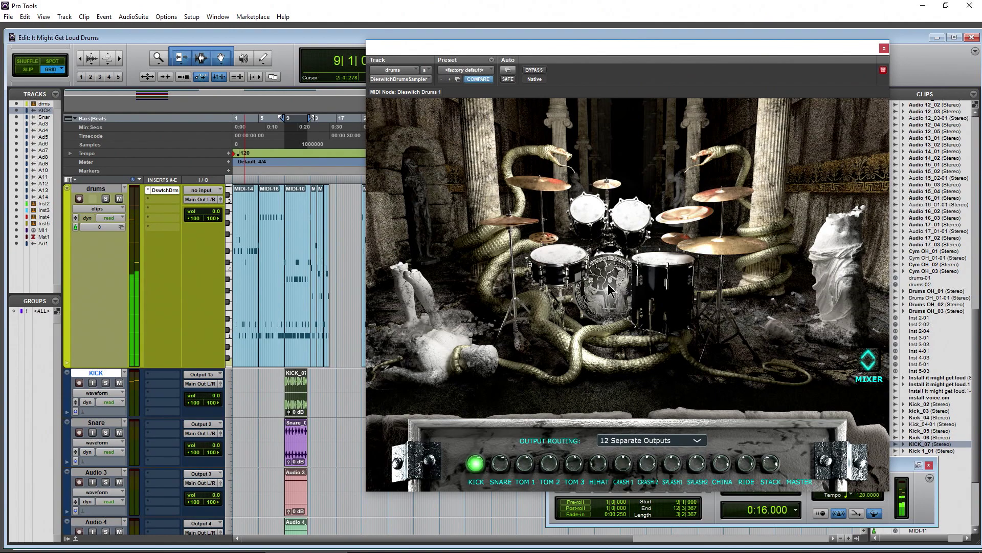
pyautogui.click(865, 376)
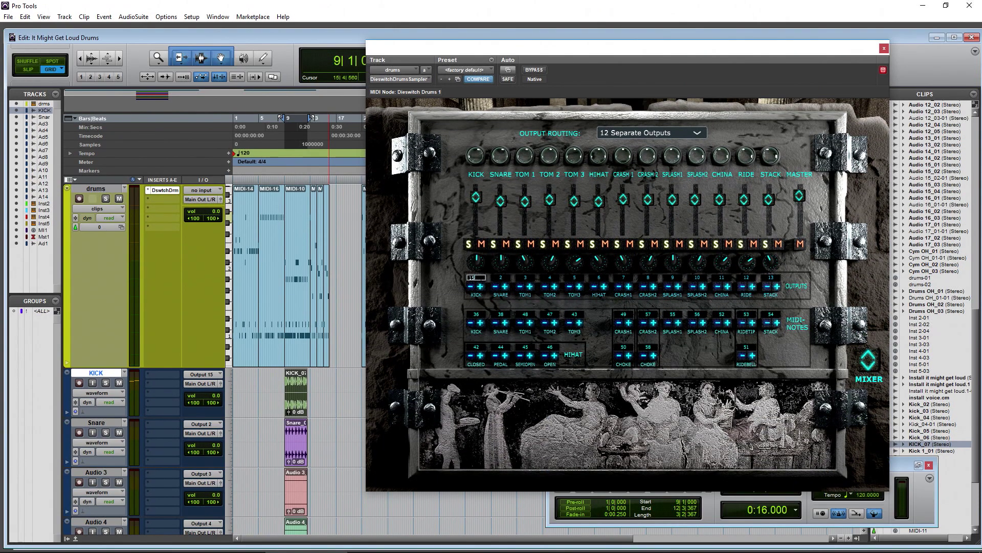
pyautogui.press('Return')
pyautogui.hotkey('shift', 'i')
pyautogui.click(860, 367)
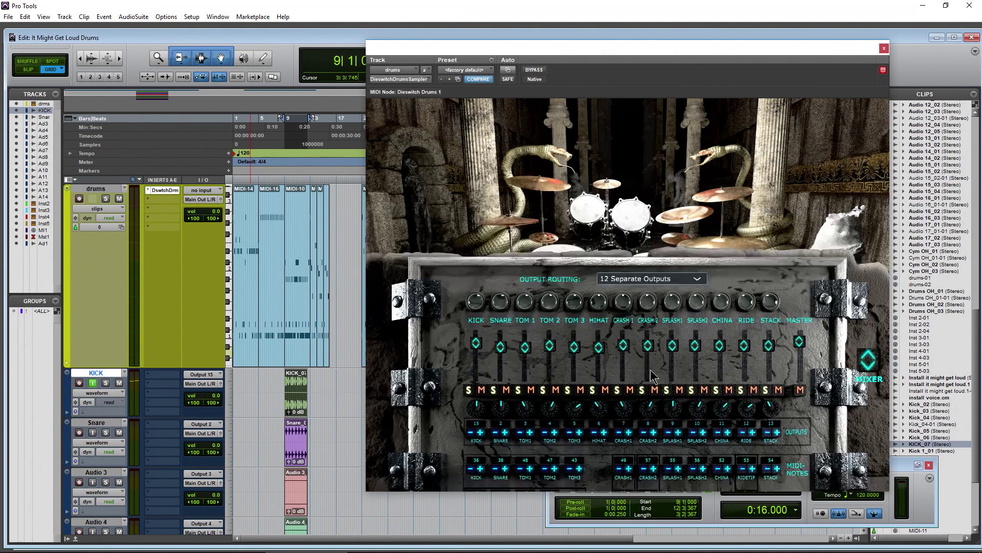
pyautogui.click(610, 289)
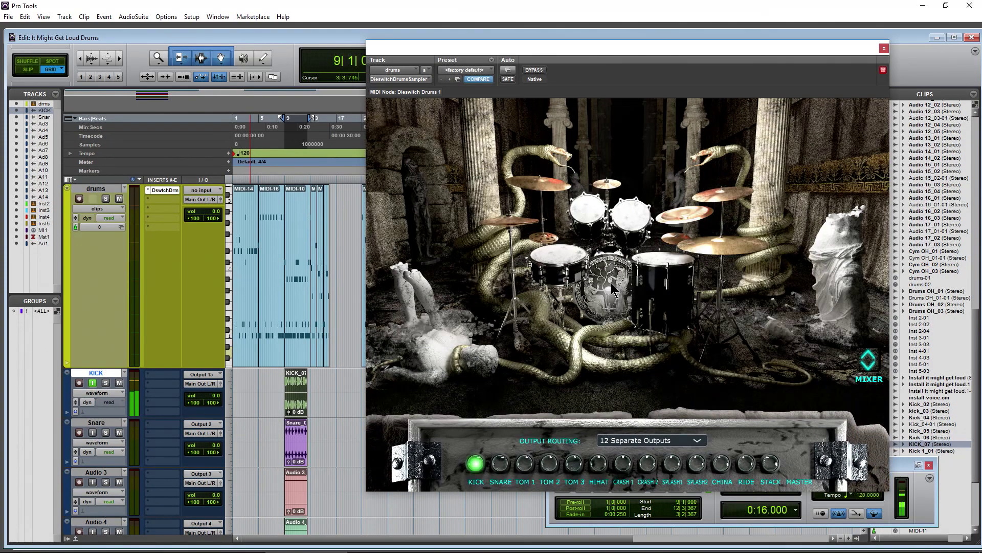
pyautogui.click(557, 259)
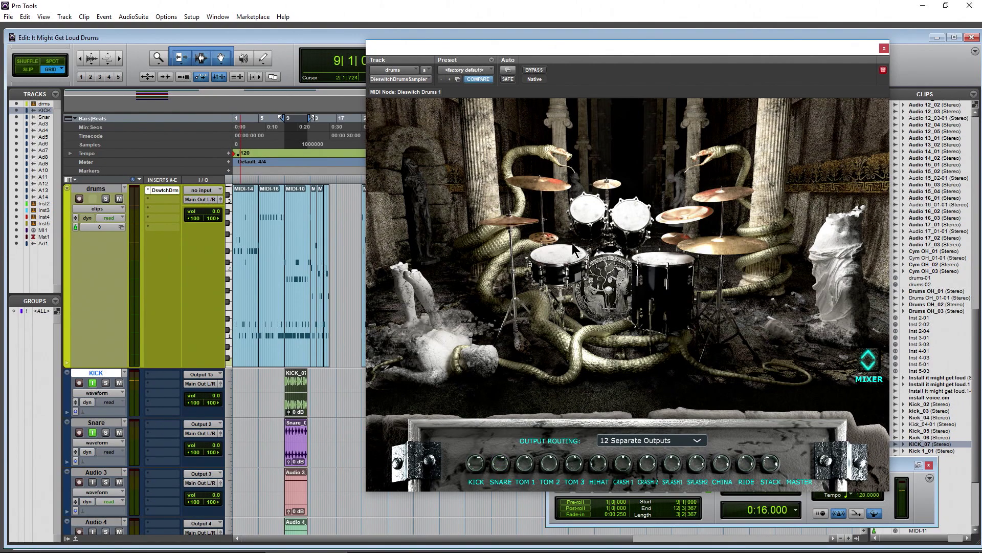
pyautogui.click(91, 433)
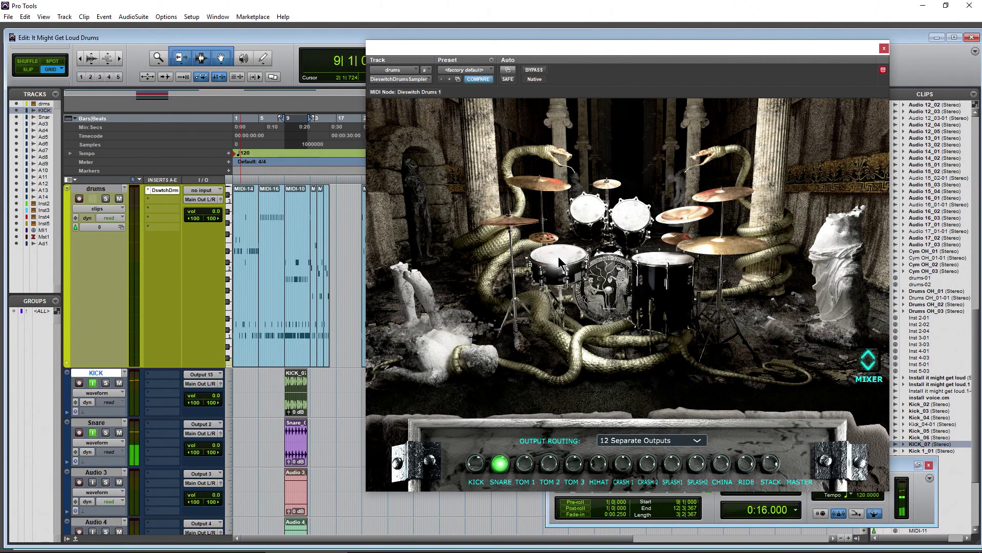
pyautogui.click(93, 433)
pyautogui.click(93, 383)
pyautogui.click(93, 383)
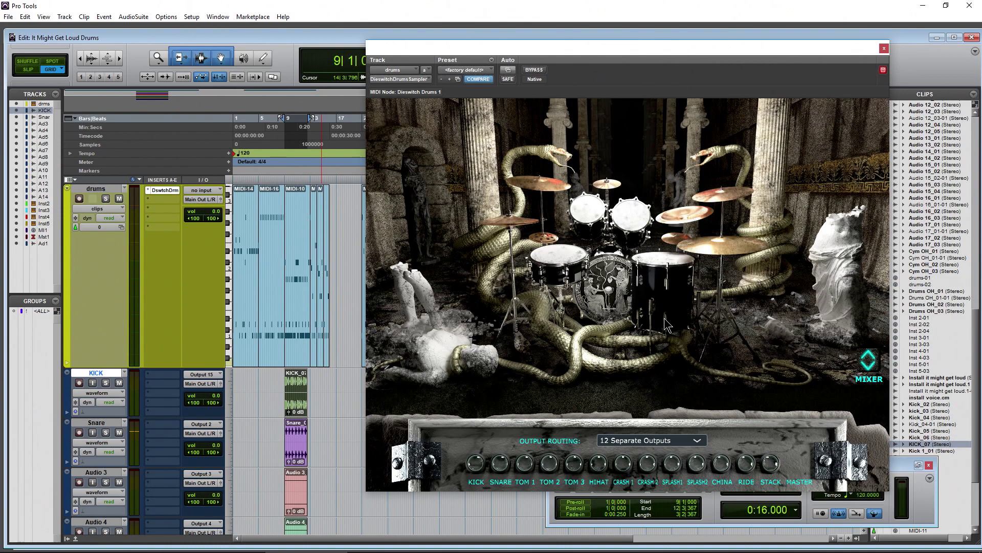
pyautogui.click(607, 300)
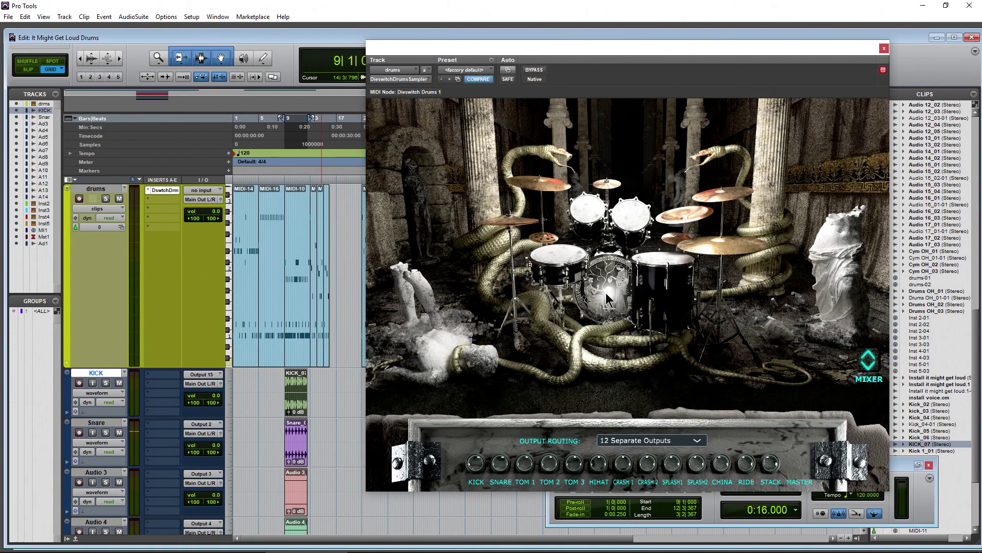
pyautogui.scroll(-5, 289, 398)
pyautogui.scroll(5, 289, 397)
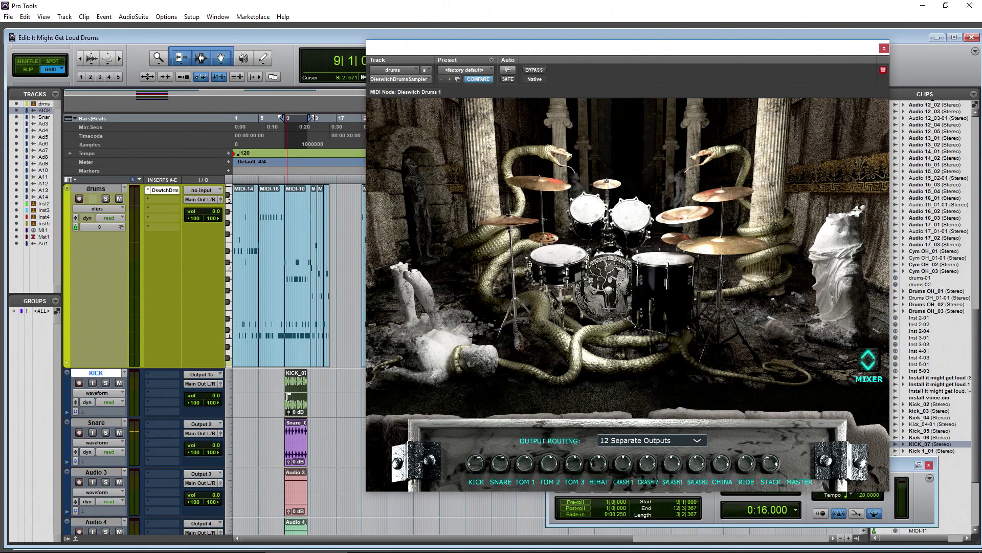
pyautogui.click(628, 290)
pyautogui.click(868, 361)
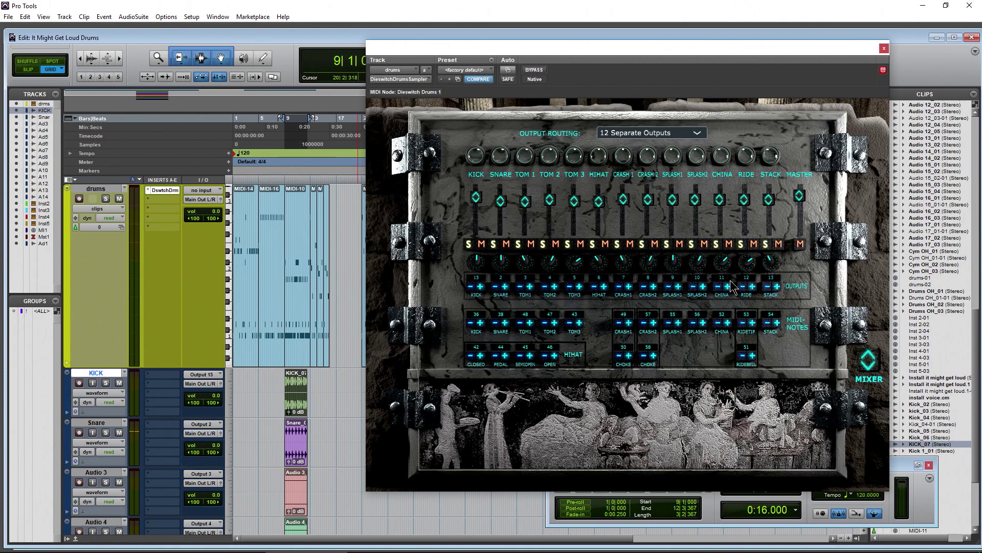
# - Set Dieswitch Drums output routing to 1 Stereo Output and hide the mixer to show the kit
pyautogui.click(697, 134)
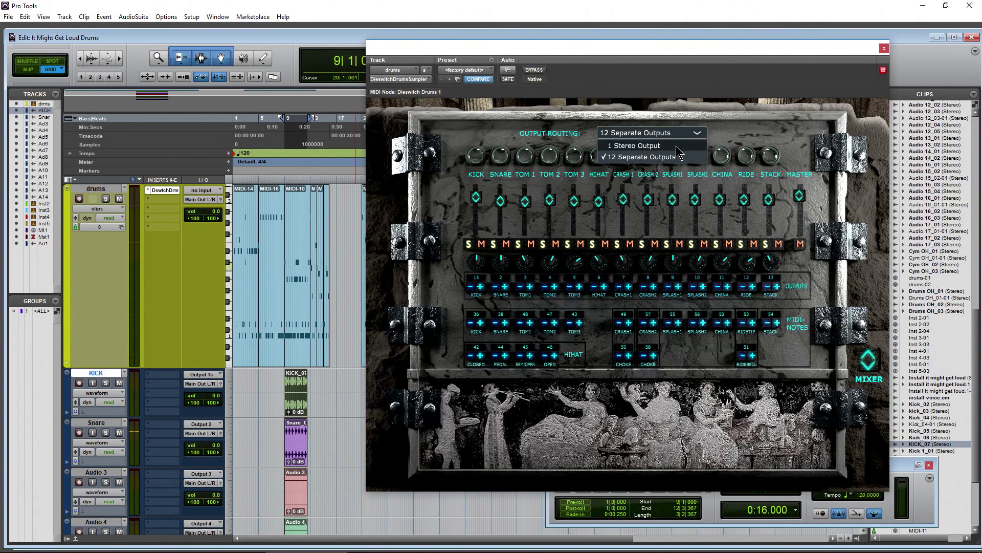
pyautogui.click(664, 146)
pyautogui.click(664, 135)
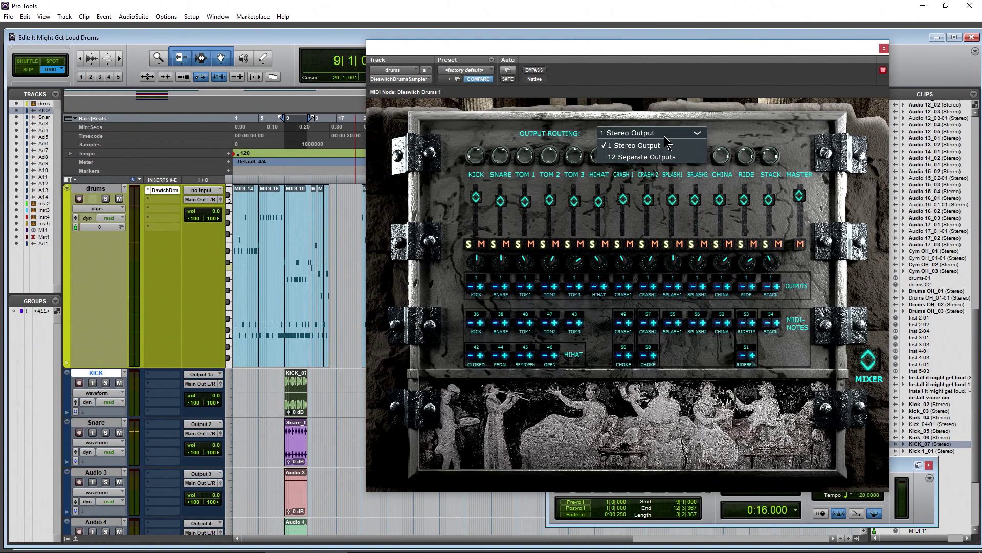
pyautogui.click(662, 144)
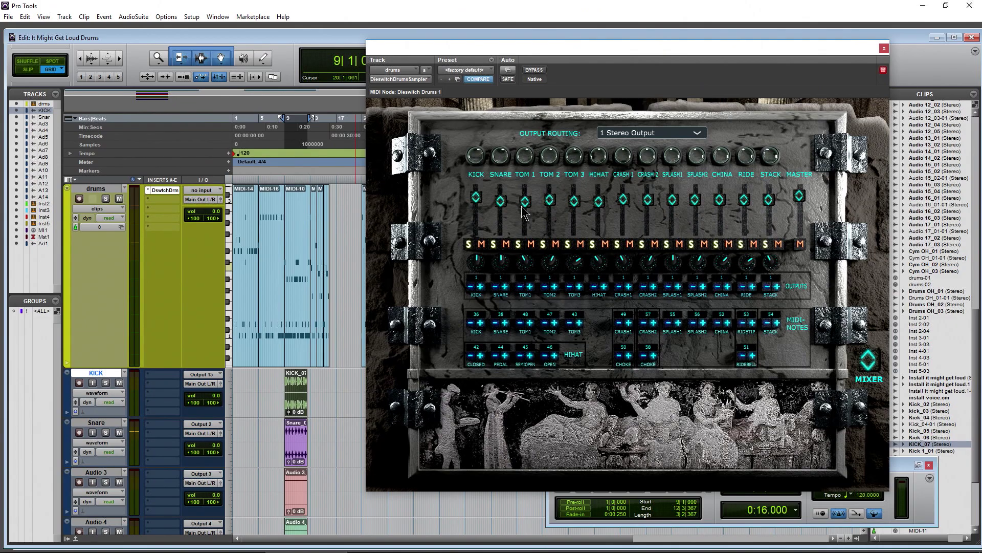
pyautogui.click(868, 364)
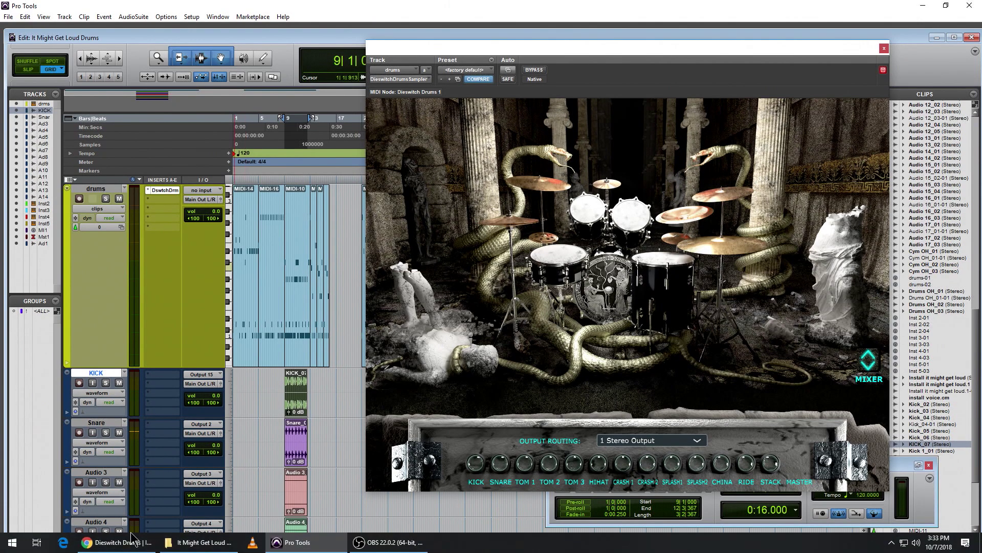
pyautogui.click(116, 543)
pyautogui.scroll(-10, 698, 328)
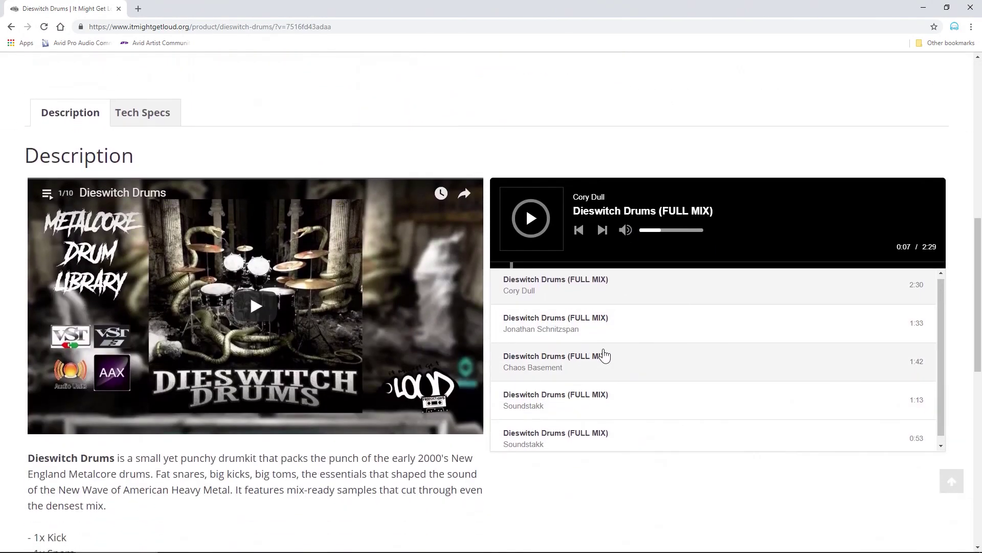
pyautogui.scroll(10, 470, 364)
pyautogui.click(326, 546)
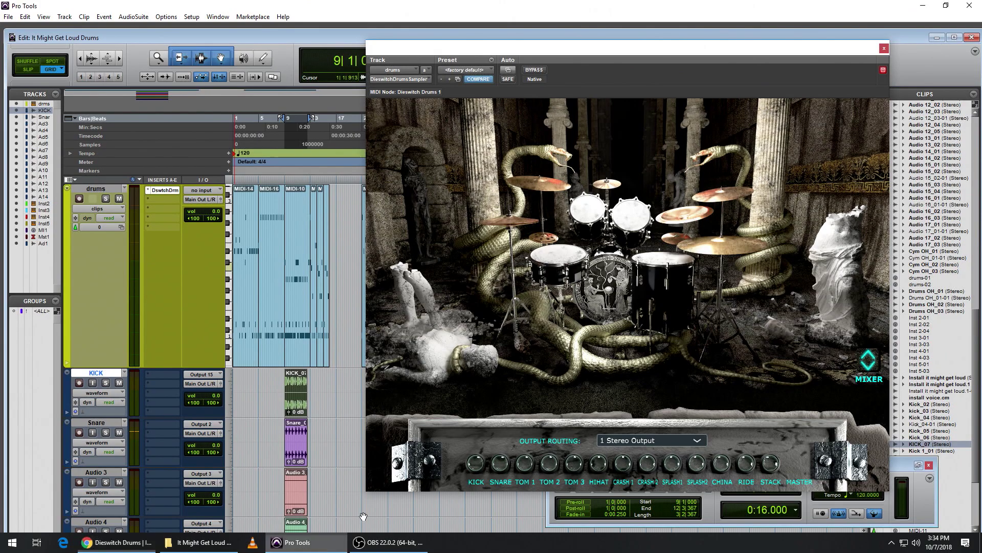
pyautogui.moveTo(596, 53); pyautogui.dragTo(580, 54)
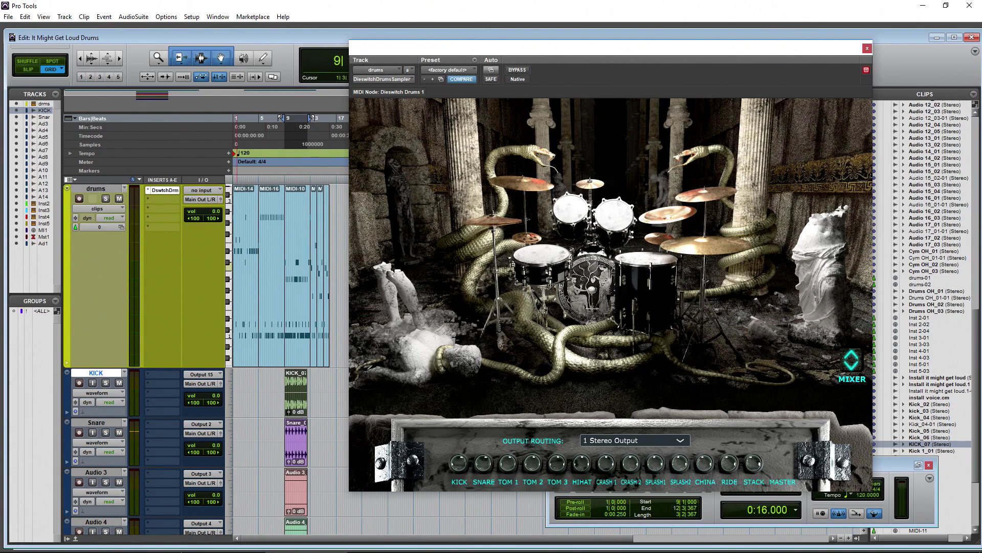
pyautogui.click(205, 546)
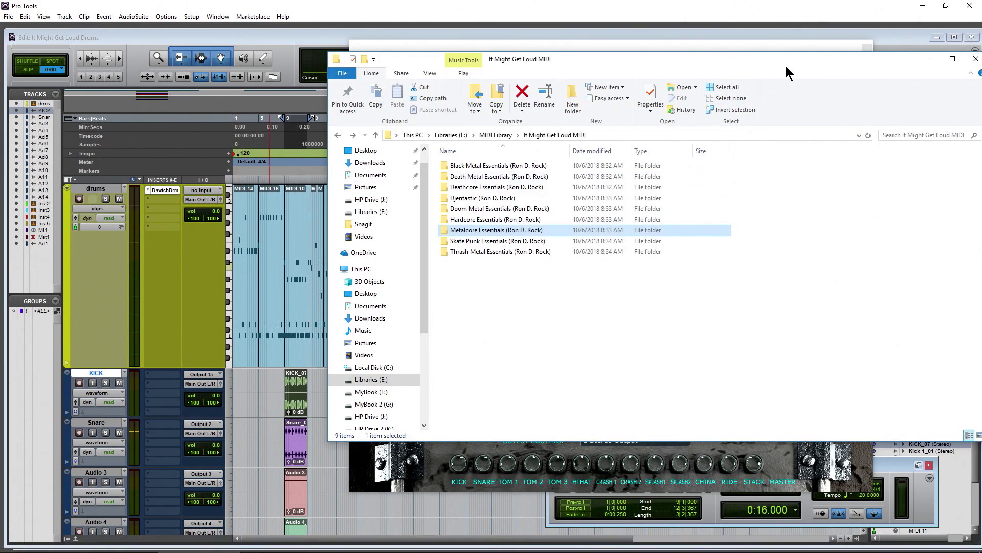
pyautogui.moveTo(788, 73); pyautogui.dragTo(730, 83)
pyautogui.click(918, 73)
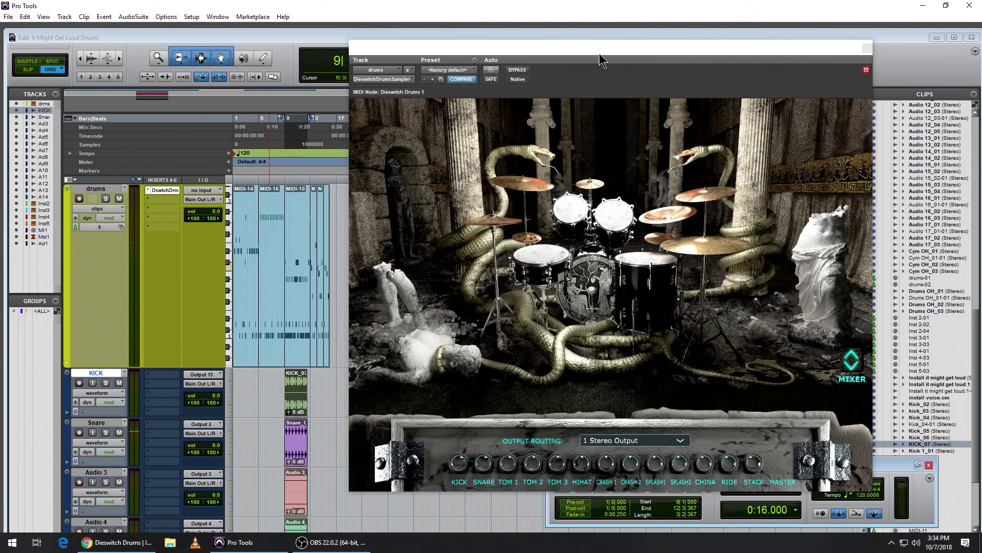
pyautogui.moveTo(589, 53); pyautogui.dragTo(619, 56)
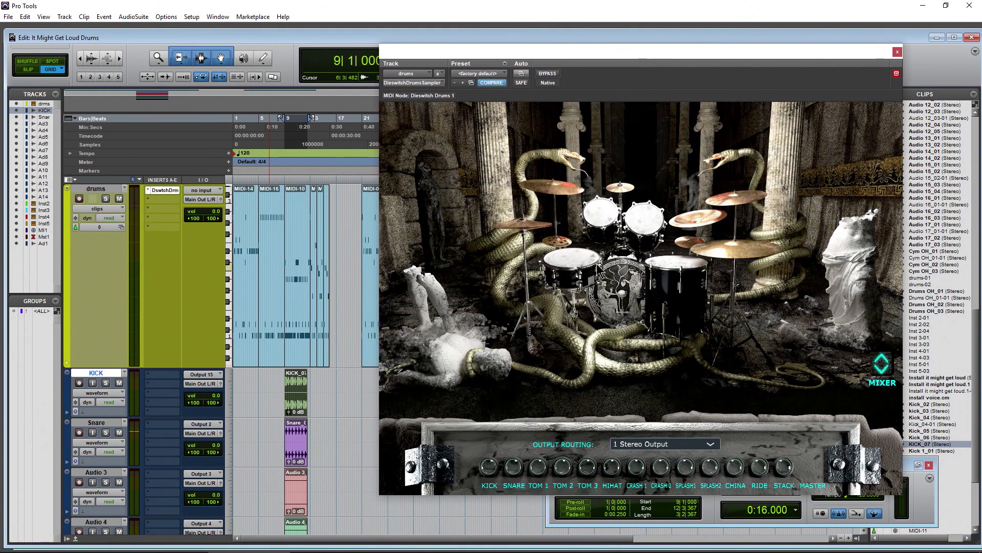